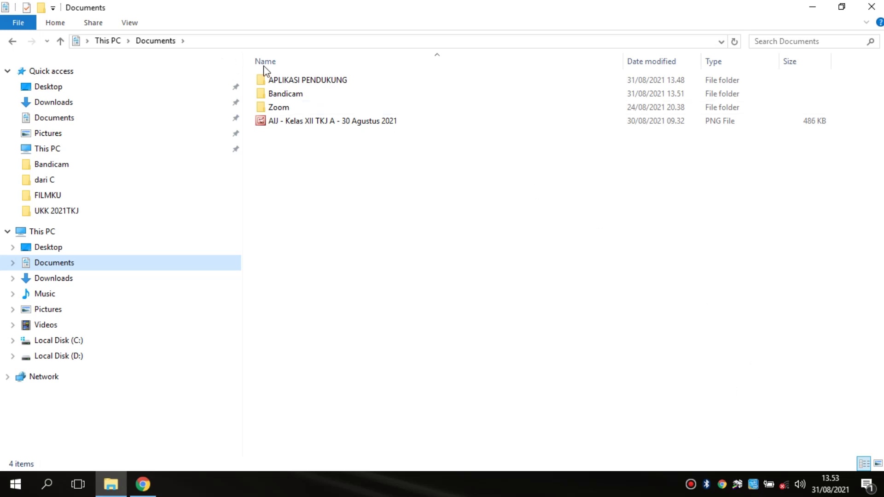
# Step: Delete the extracted "[IPEENK] Bandicam 4.6.0.1683-212" folder from the APLIKASI PENDUKUNG folder
pyautogui.doubleClick(297, 80)
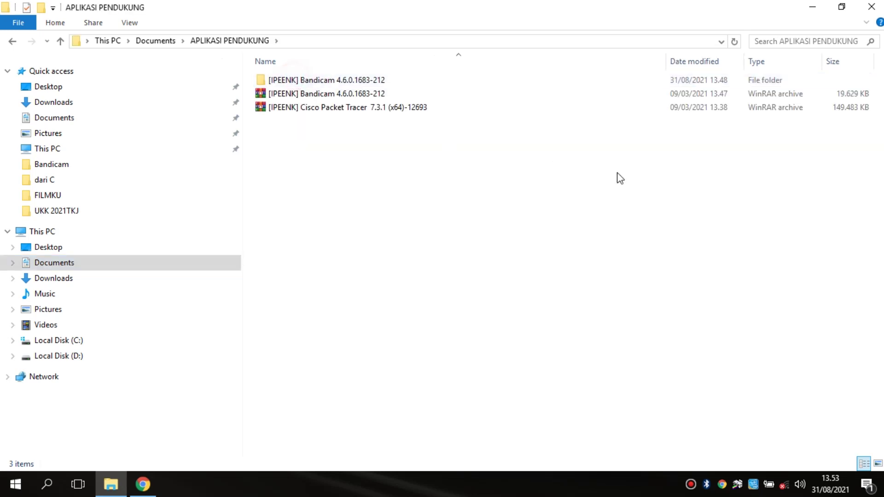
pyautogui.click(379, 84)
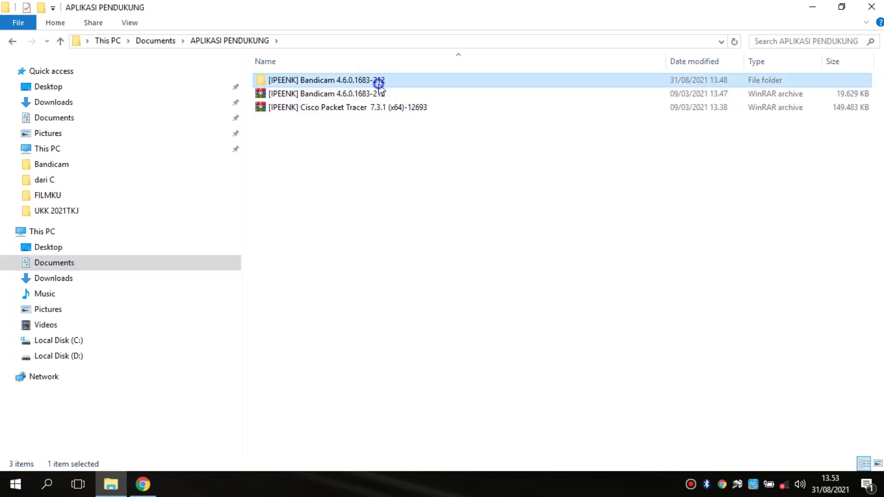
pyautogui.rightClick(378, 84)
pyautogui.click(433, 383)
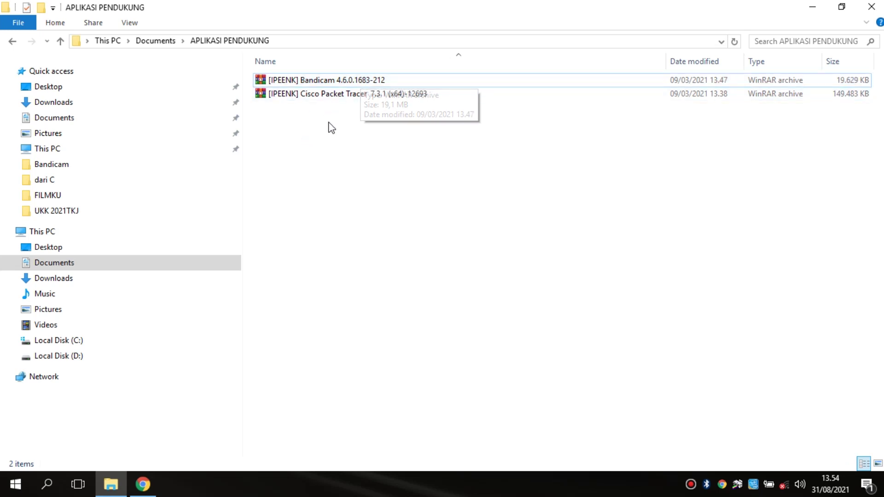
# Step: Extract the "[IPEENK] Bandicam 4.6.0.1683-212" archive into its own folder and open the inner "[Download.Ipeenk.com] Bandicam 4.6.0.1683" folder
pyautogui.rightClick(346, 84)
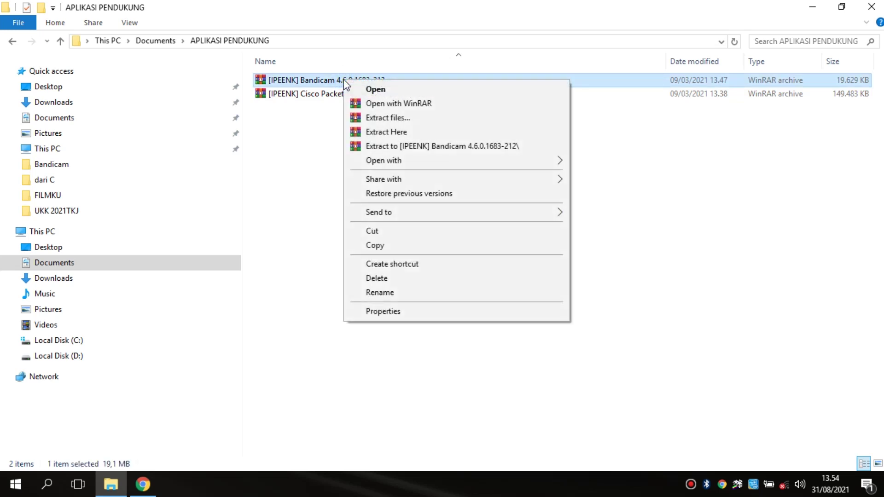
pyautogui.click(414, 147)
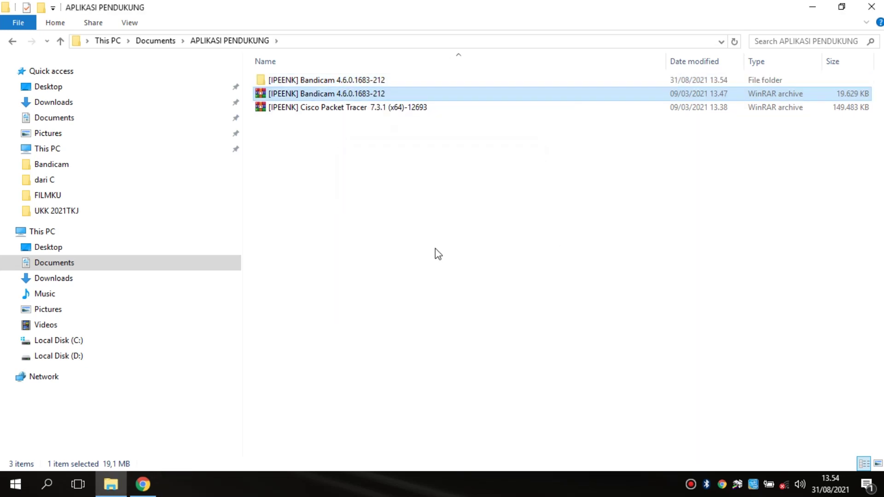
pyautogui.doubleClick(338, 81)
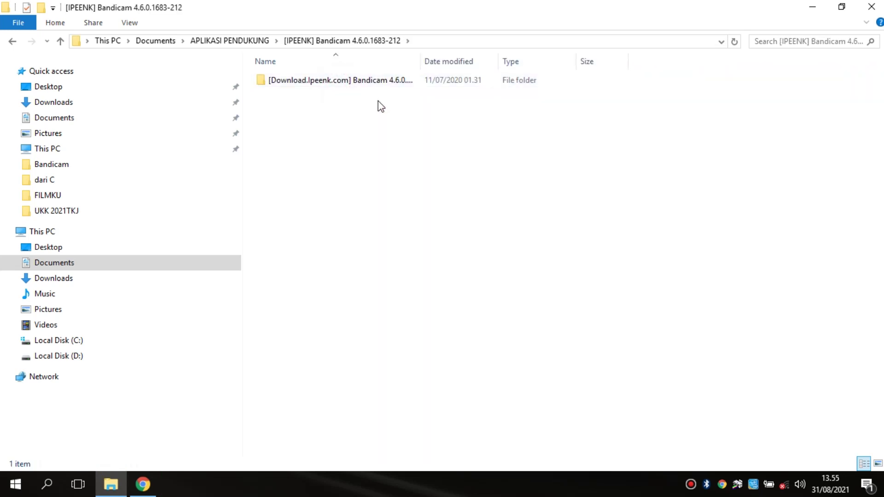
pyautogui.doubleClick(308, 81)
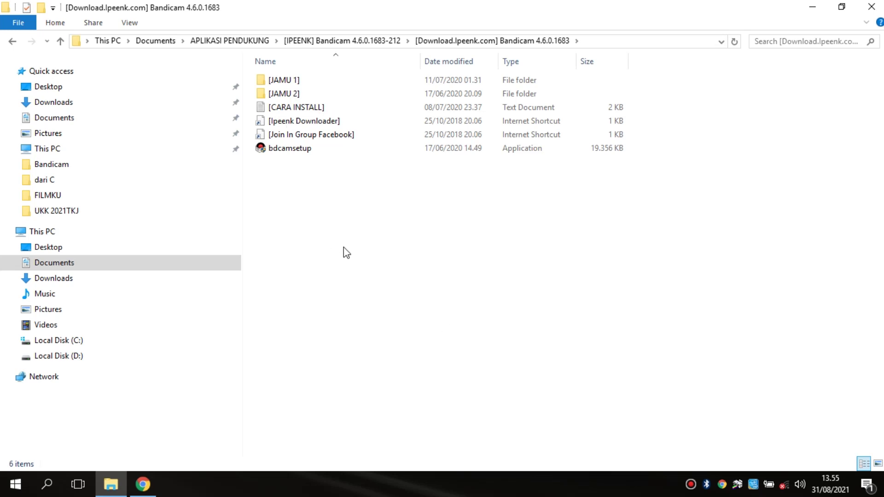
# Step: Read the installation instructions in the [CARA INSTALL] text file and minimize it to return to the Bandicam files
pyautogui.doubleClick(322, 109)
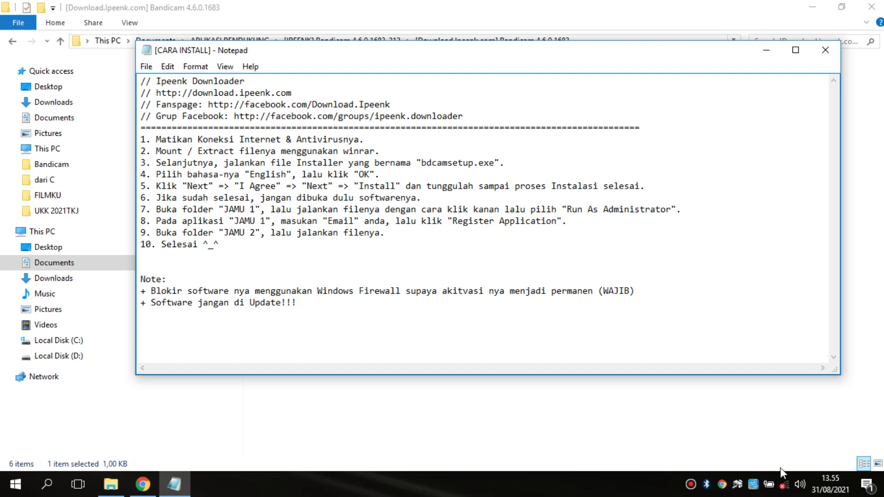
pyautogui.moveTo(788, 486)
pyautogui.click(246, 418)
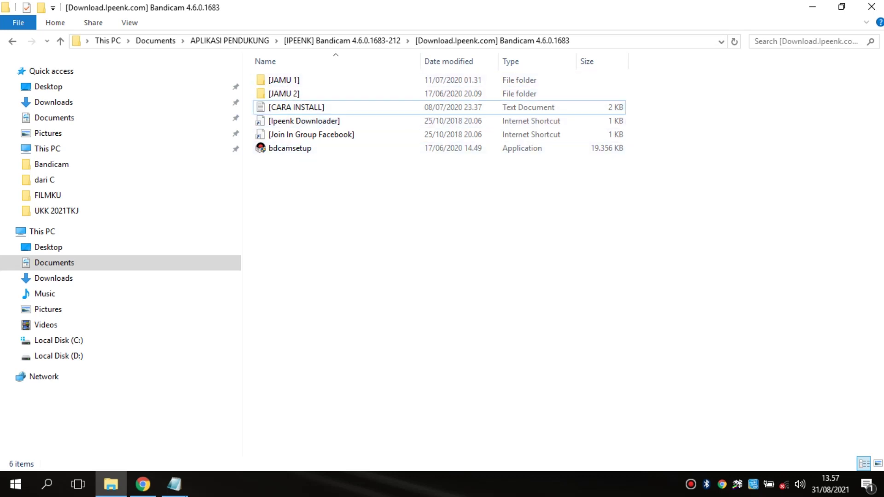
pyautogui.click(175, 485)
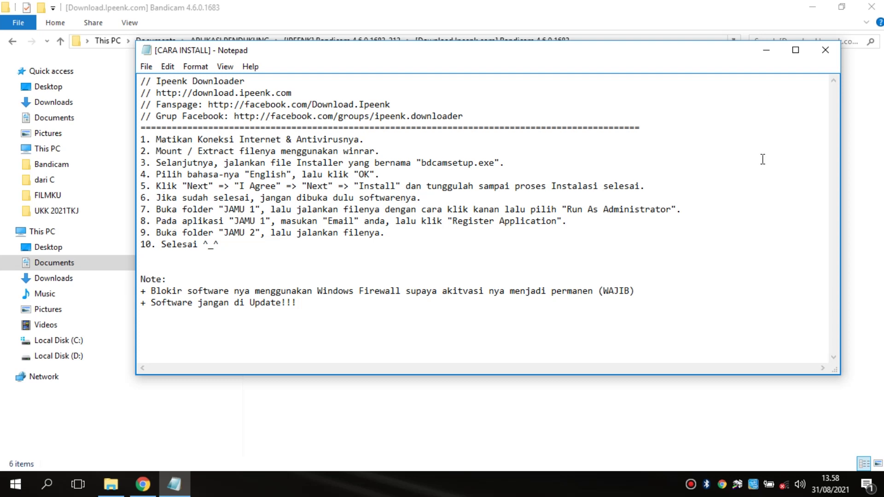
pyautogui.click(766, 51)
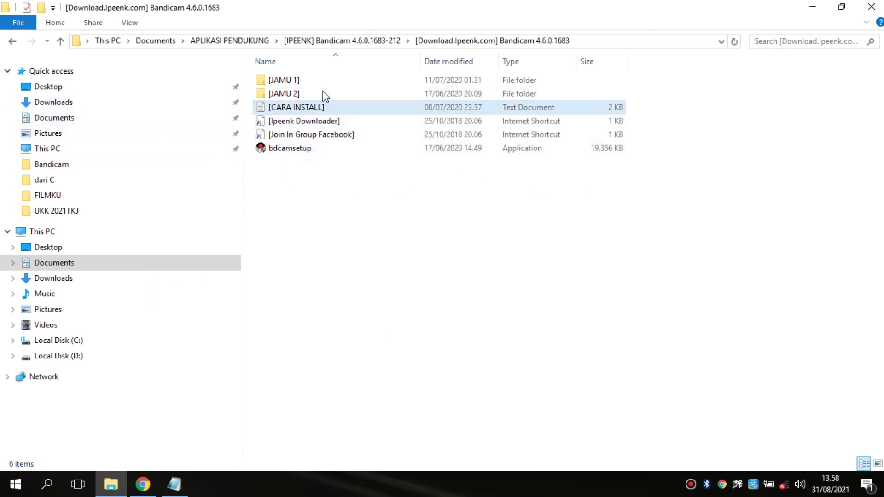
pyautogui.click(186, 487)
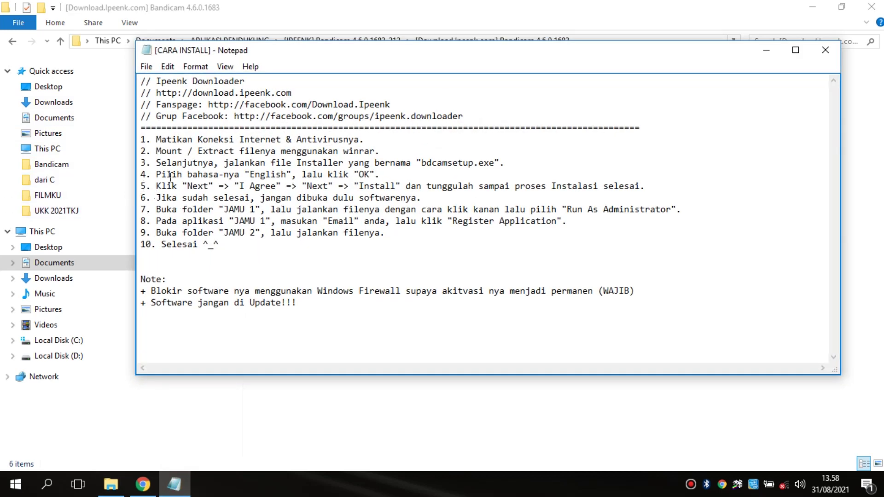
pyautogui.click(174, 484)
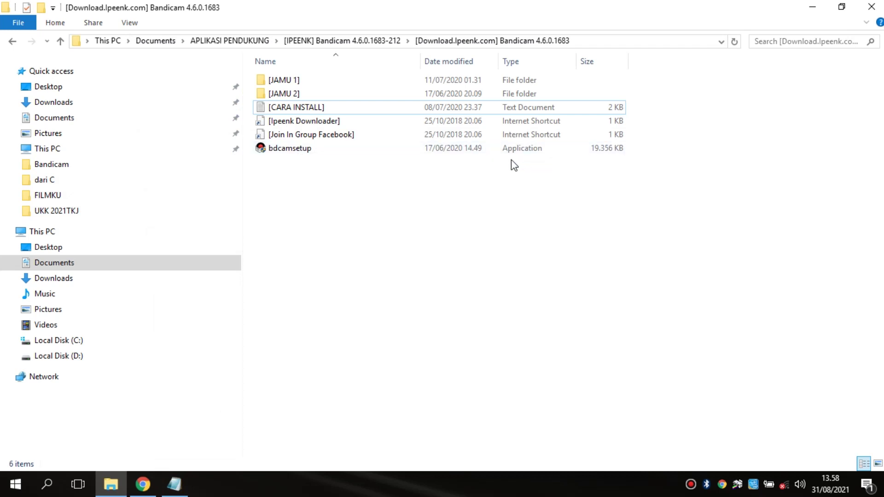
# Step: Launch the bdcamsetup installer and confirm Bahasa Indonesia as the installer language
pyautogui.click(291, 152)
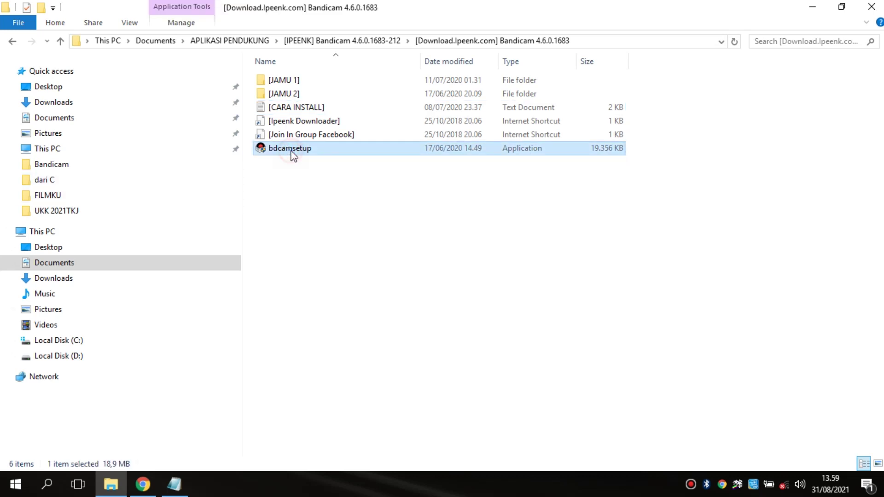
pyautogui.click(290, 173)
pyautogui.click(293, 149)
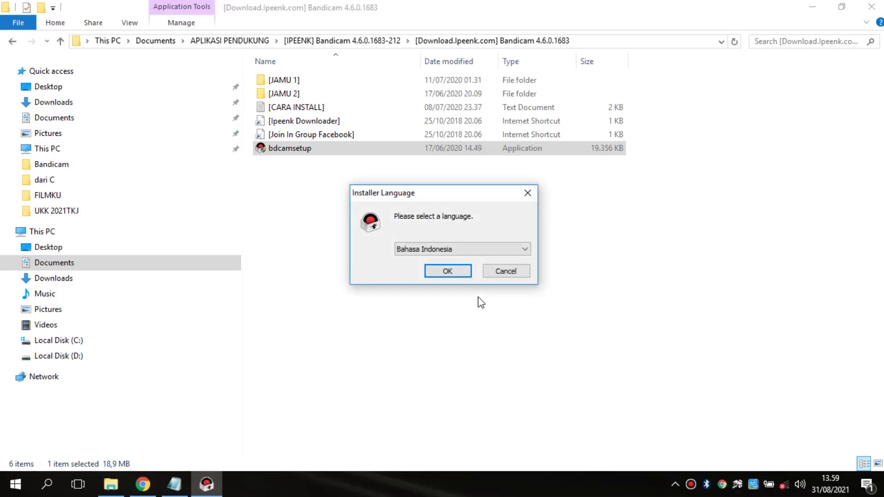
pyautogui.click(510, 249)
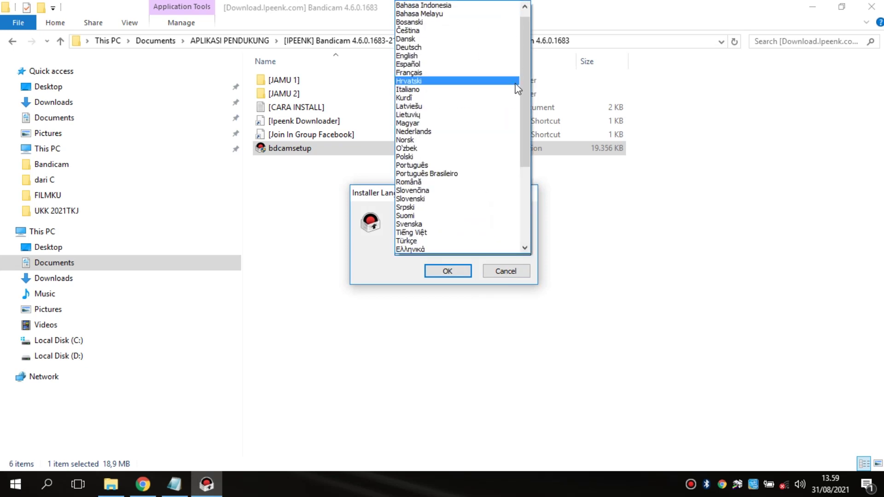
pyautogui.moveTo(524, 96); pyautogui.dragTo(524, 122)
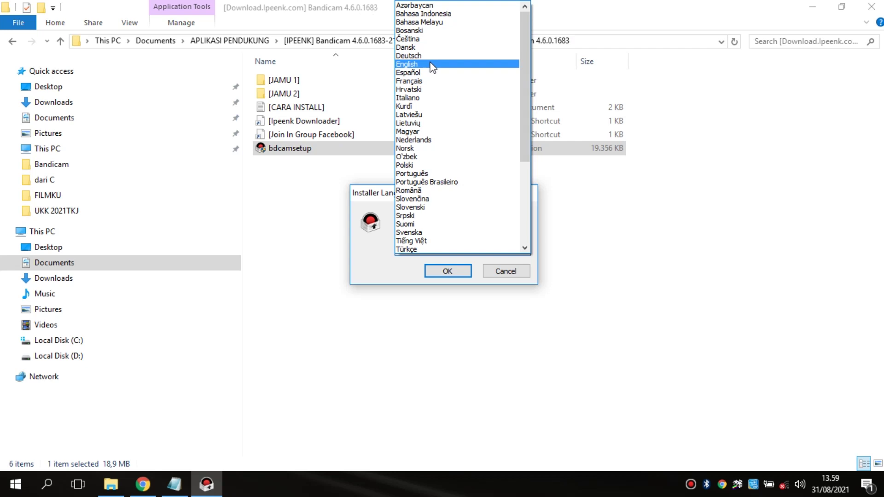
pyautogui.click(435, 13)
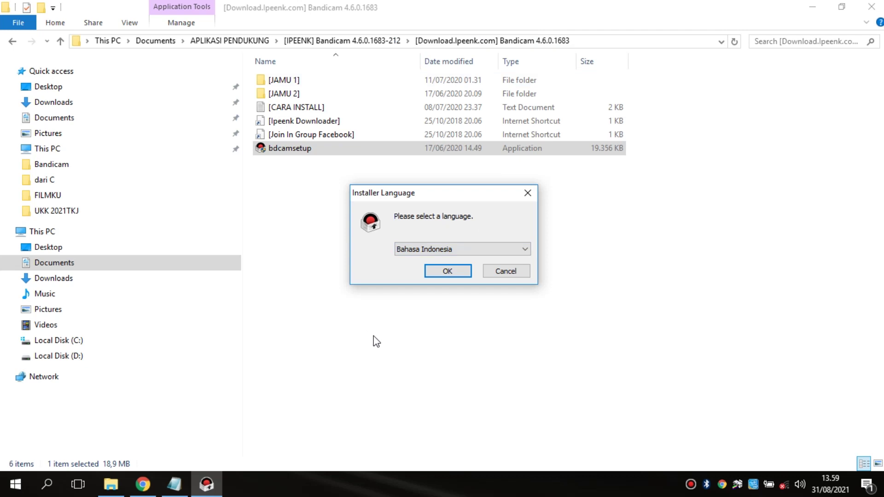
pyautogui.click(448, 271)
# Step: Accept the Bandicam license agreement and exit the installer at the component selection page
pyautogui.click(527, 353)
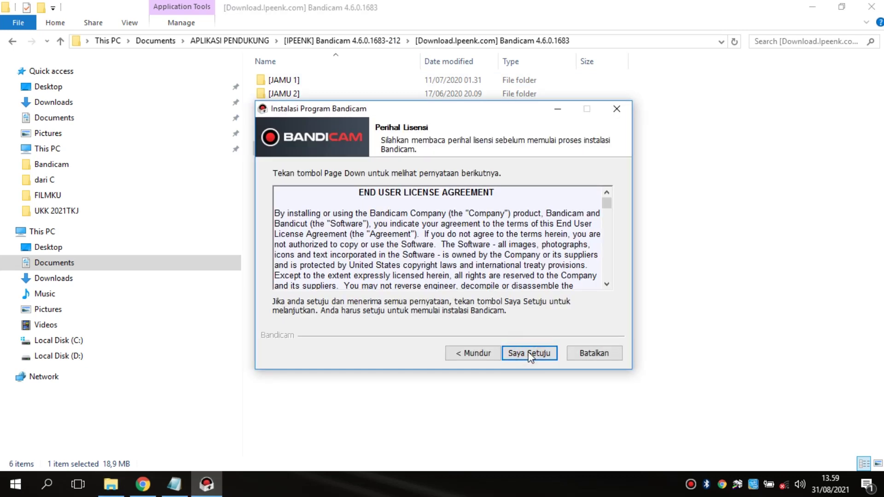
pyautogui.click(529, 353)
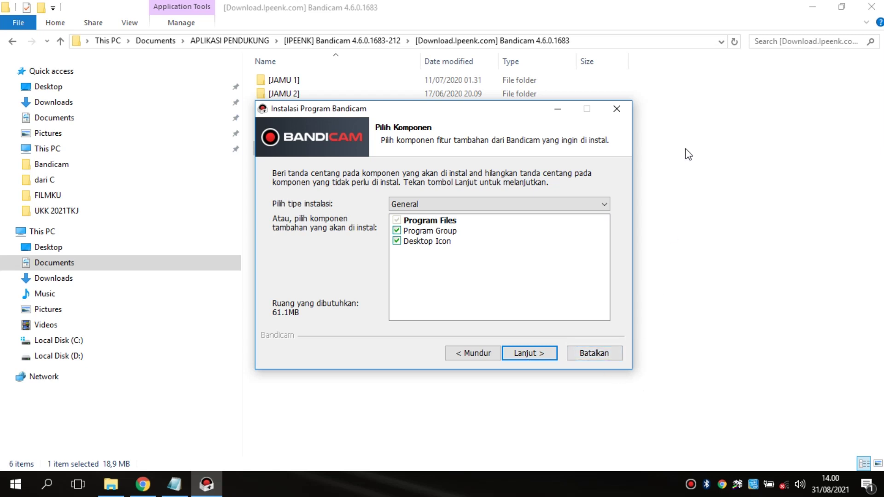
pyautogui.click(617, 110)
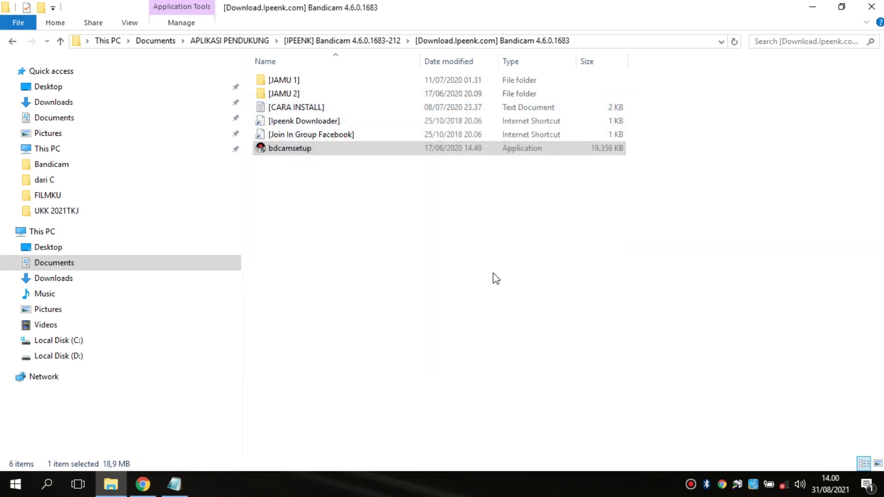
# Step: Reopen the [CARA INSTALL] notes and highlight instruction 6, followed by instruction 7 about the JAMU 1 folder
pyautogui.moveTo(180, 488)
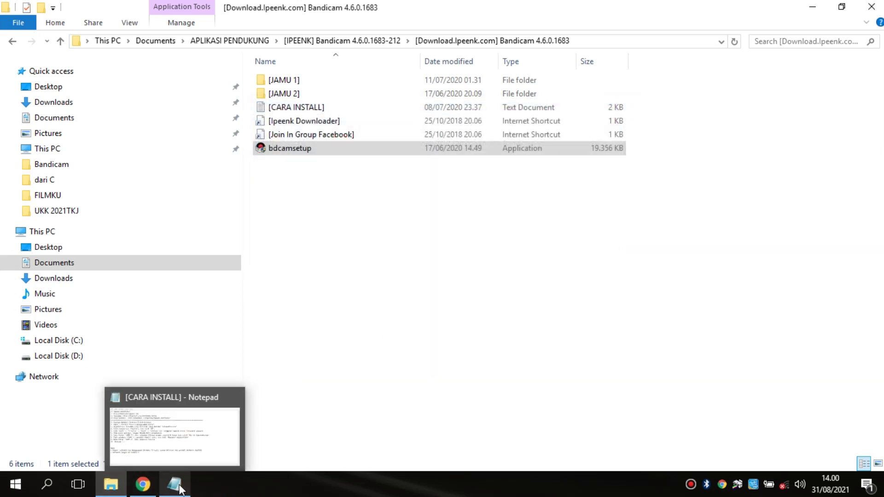
pyautogui.click(181, 489)
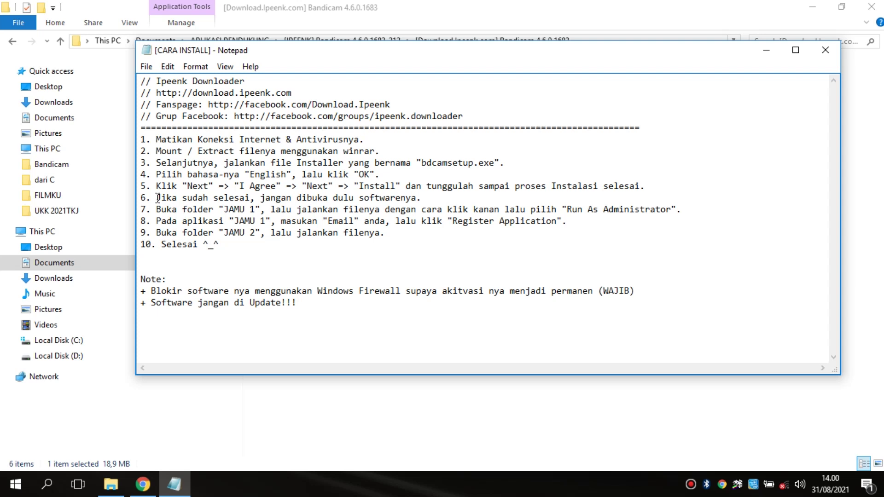
pyautogui.moveTo(158, 198); pyautogui.dragTo(422, 198)
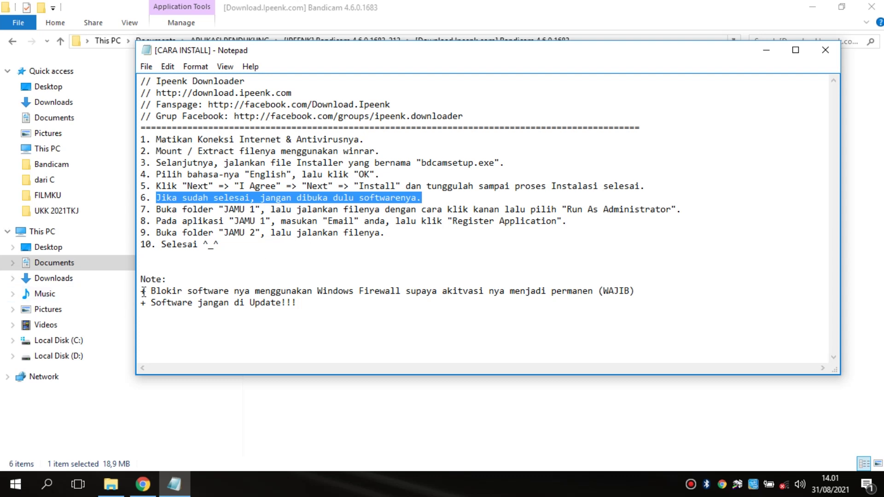
pyautogui.click(156, 210)
pyautogui.moveTo(155, 210); pyautogui.dragTo(675, 213)
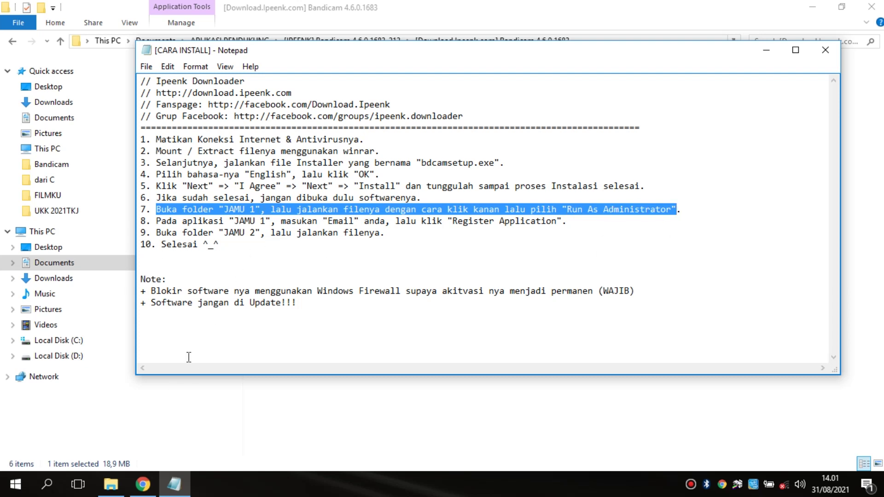
# Step: Open the [JAMU 1] folder and run keymaker as administrator
pyautogui.click(110, 484)
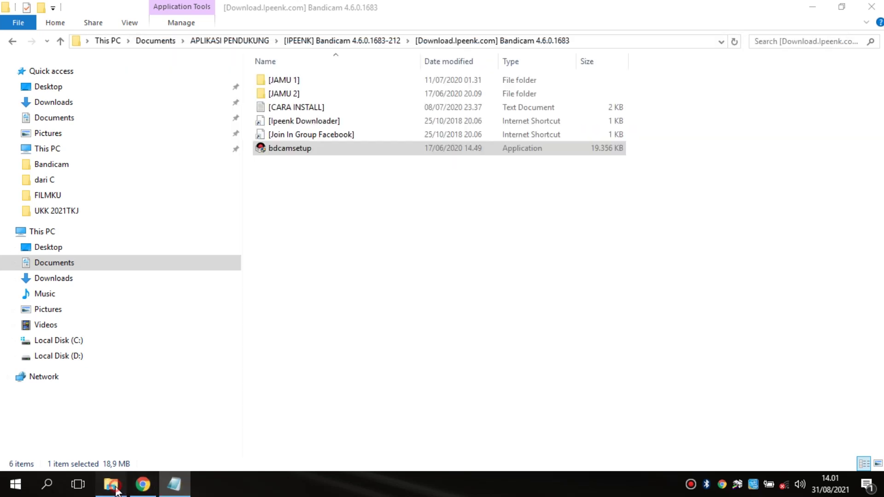
pyautogui.doubleClick(297, 81)
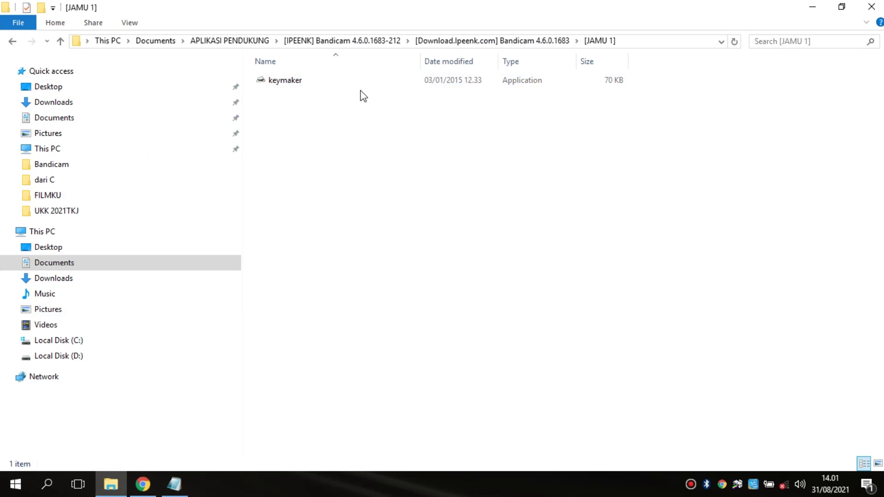
pyautogui.rightClick(295, 82)
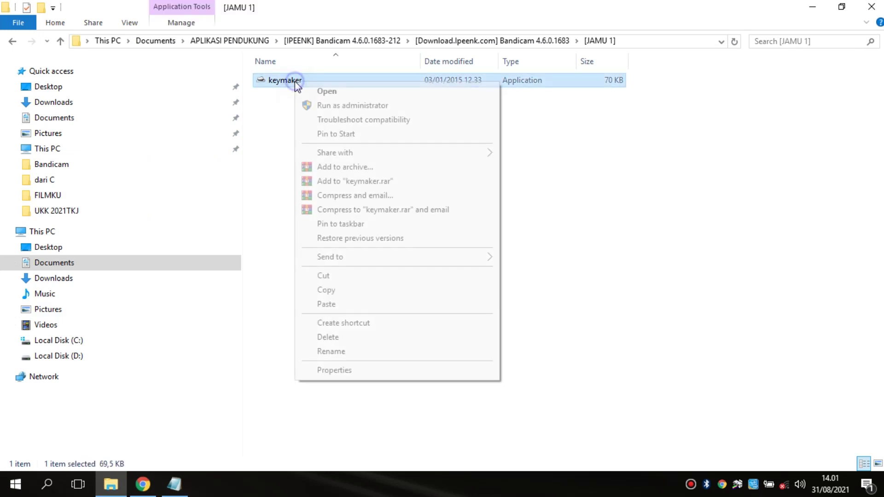
pyautogui.click(357, 110)
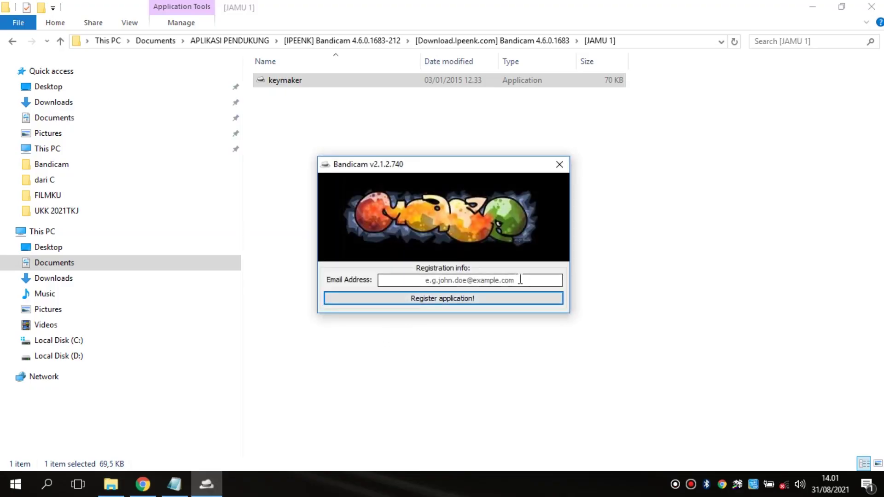
# Step: Check the email registration instruction in the notes, return to keymaker's email address field, and close keymaker without registering
pyautogui.click(175, 484)
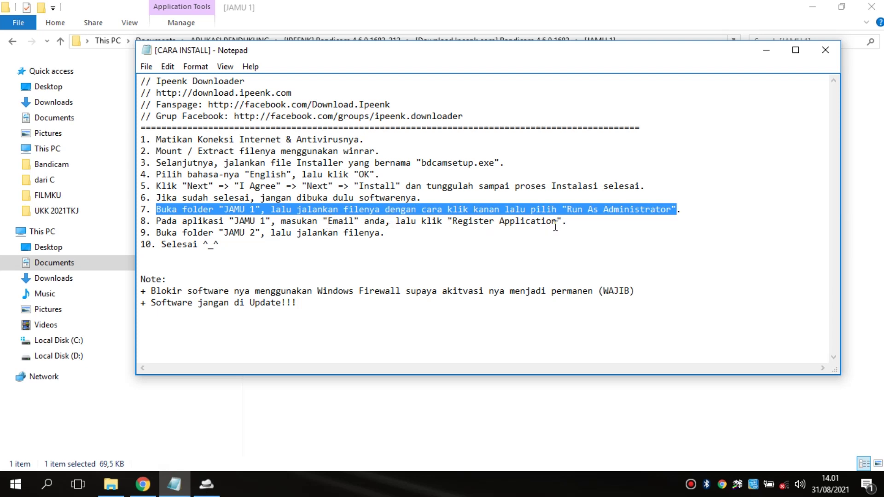
pyautogui.click(207, 488)
pyautogui.click(430, 279)
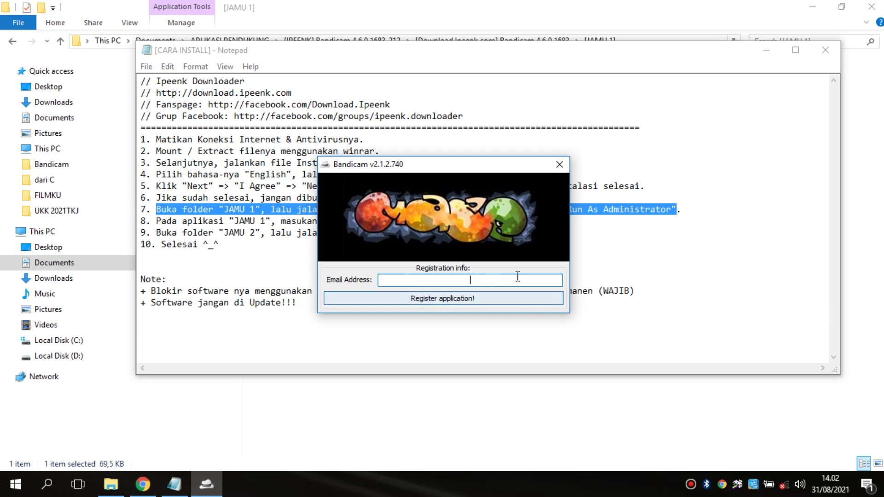
pyautogui.click(560, 165)
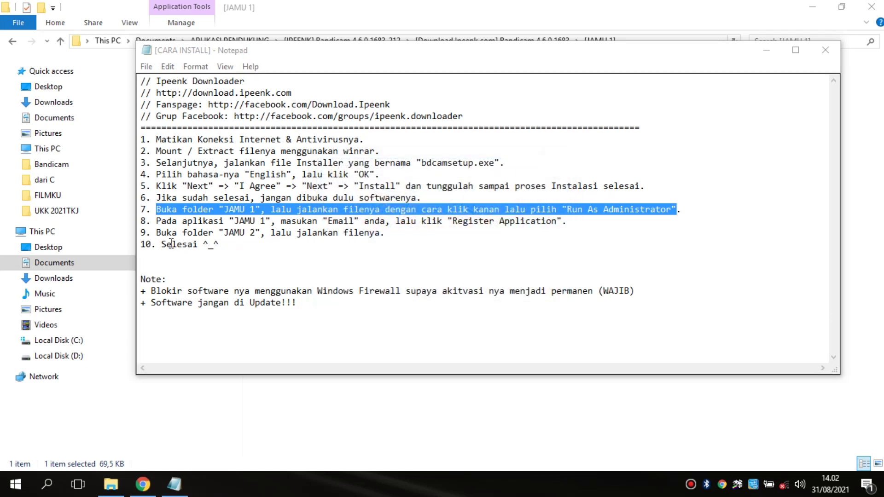
# Step: Highlight instruction 9 about the JAMU 2 folder in the notes and go back to the Bandicam 4.6.0.1683 folder
pyautogui.moveTo(158, 234); pyautogui.dragTo(387, 234)
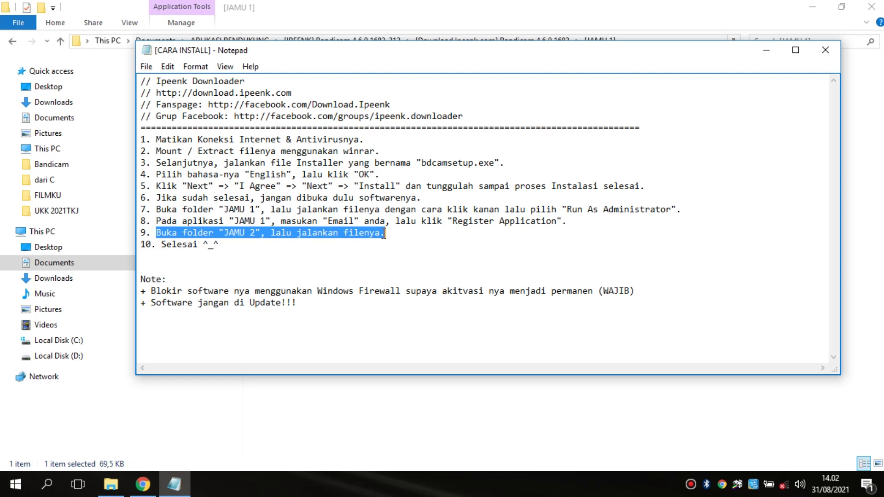
pyautogui.click(111, 484)
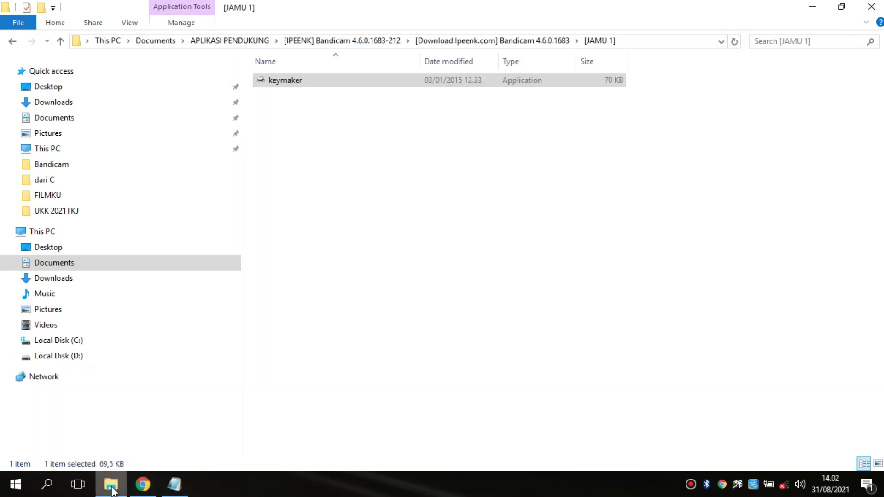
pyautogui.click(12, 41)
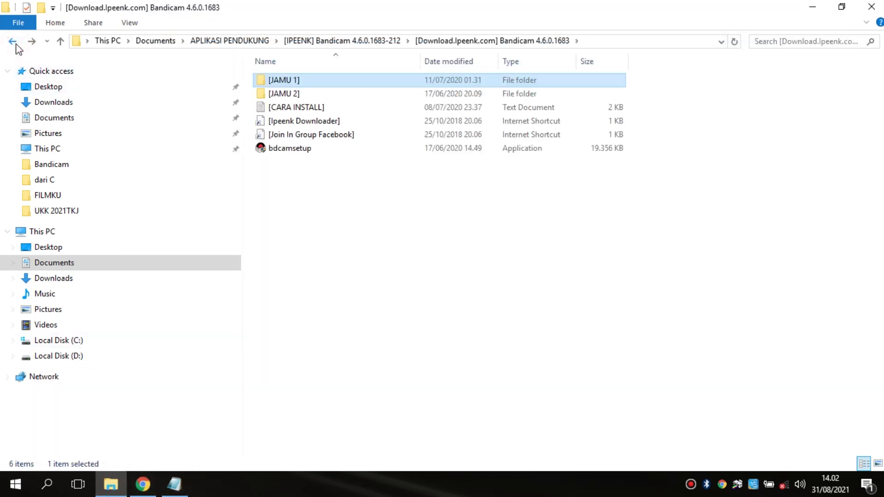
# Step: Open the [JAMU 2] folder, recheck instruction 9 in the [CARA INSTALL] notes, and run Loader
pyautogui.click(287, 96)
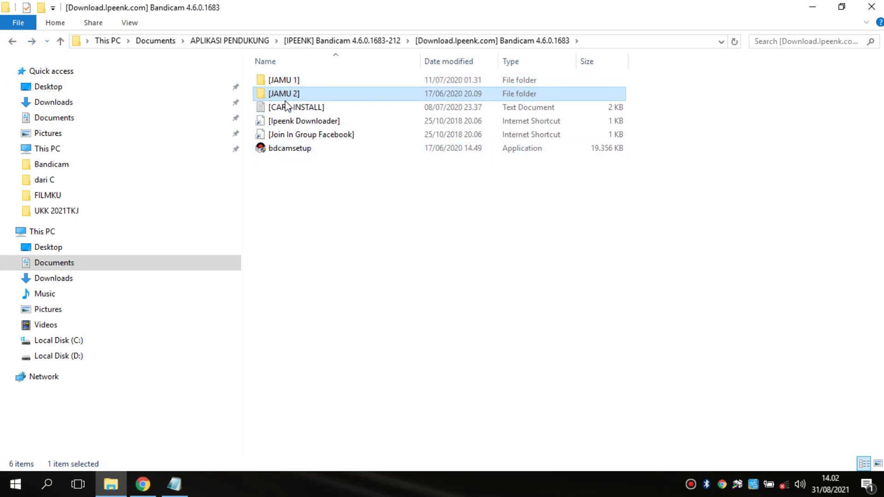
pyautogui.doubleClick(287, 96)
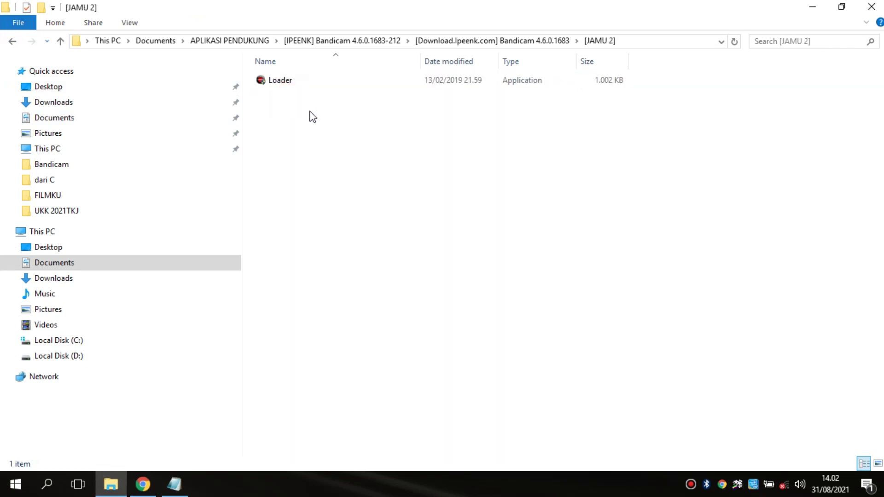
pyautogui.click(175, 485)
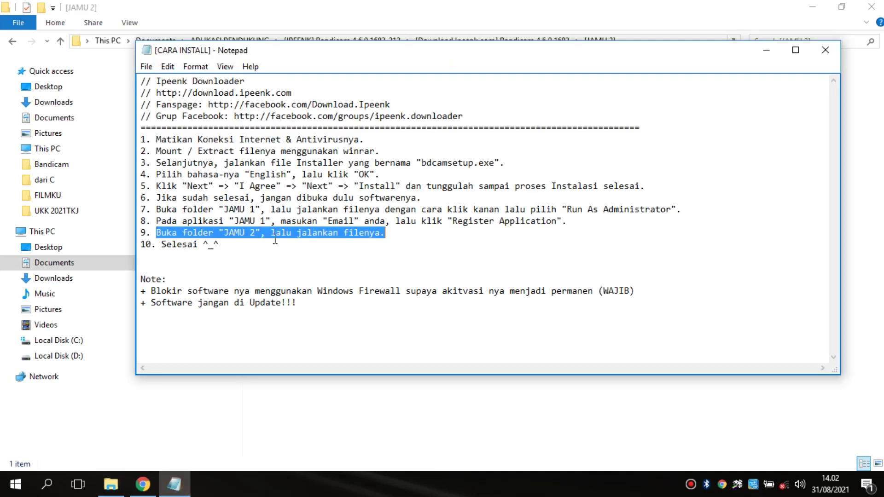
pyautogui.click(175, 484)
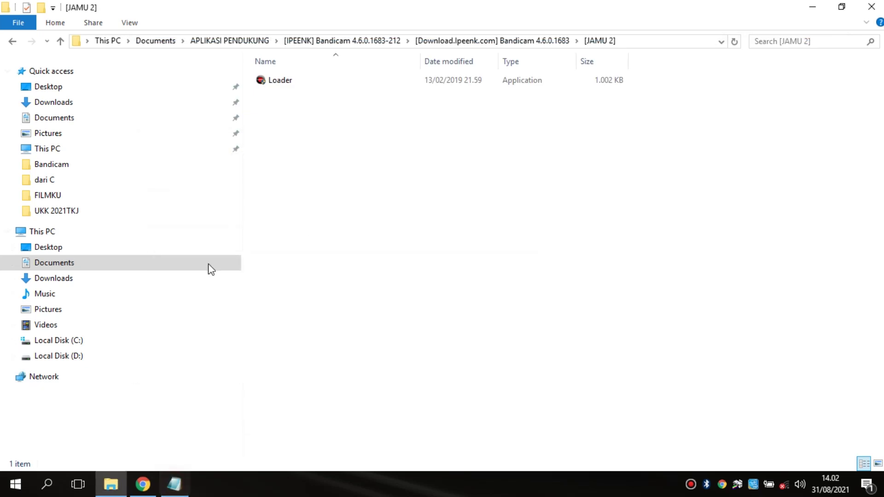
pyautogui.doubleClick(284, 81)
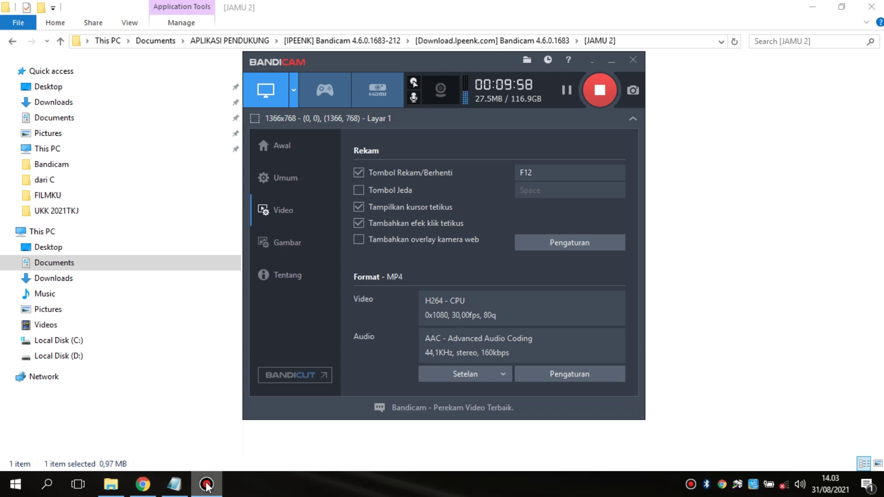
# Step: Highlight the "Note:" heading in the [CARA INSTALL] notes, then minimize the notes to return to Bandicam
pyautogui.click(173, 487)
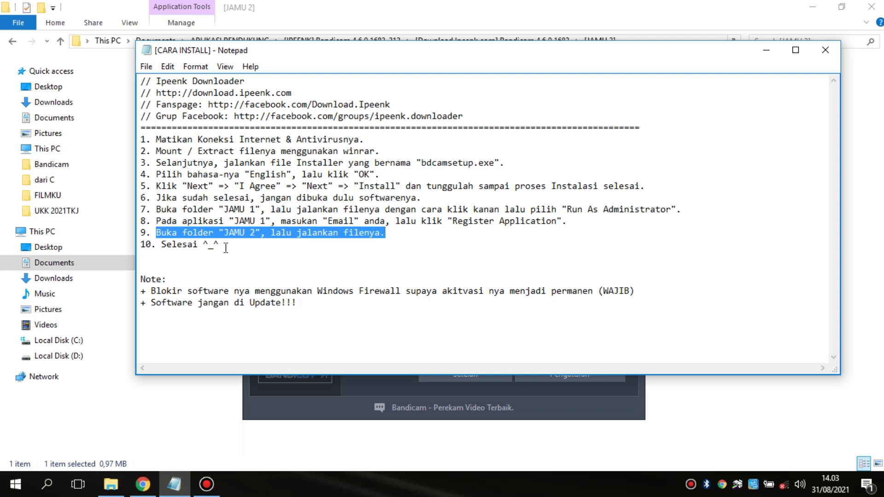
pyautogui.click(140, 279)
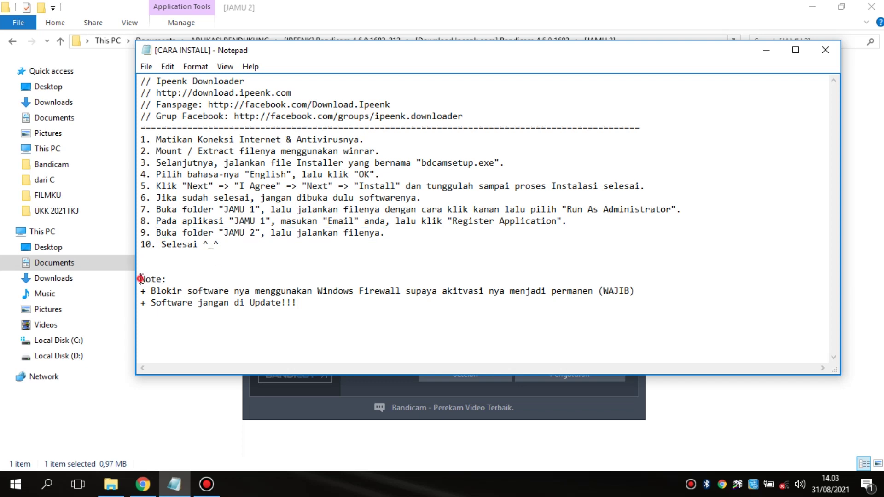
pyautogui.moveTo(140, 278); pyautogui.dragTo(167, 279)
pyautogui.click(768, 52)
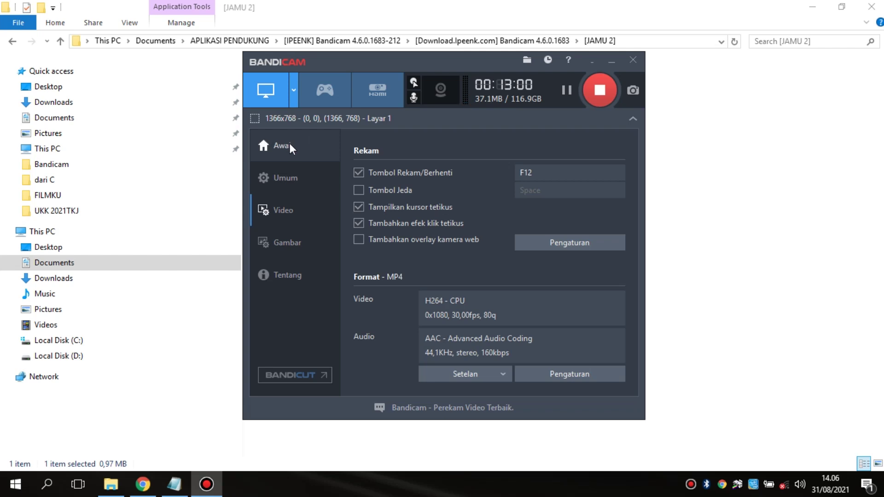
# Step: Review the Layar kotak and Layar penuh recording area options and the Umum output settings
pyautogui.click(293, 91)
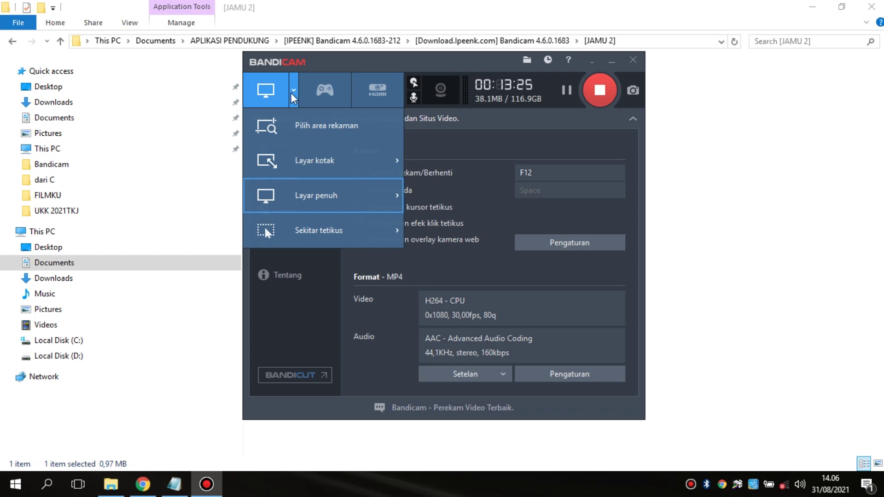
pyautogui.moveTo(290, 172)
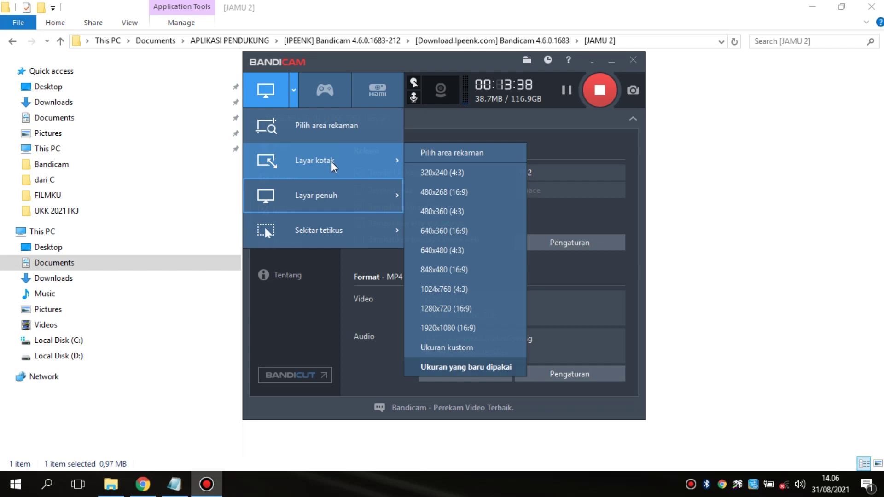
pyautogui.moveTo(325, 186)
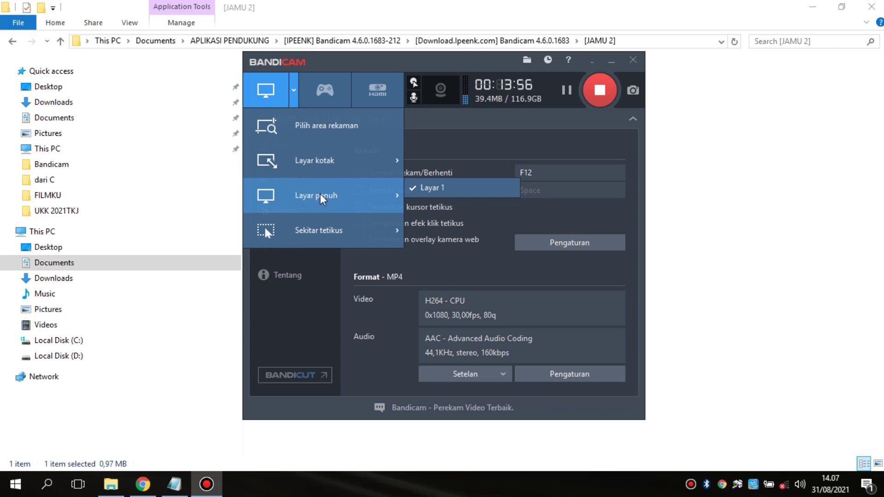
pyautogui.click(319, 195)
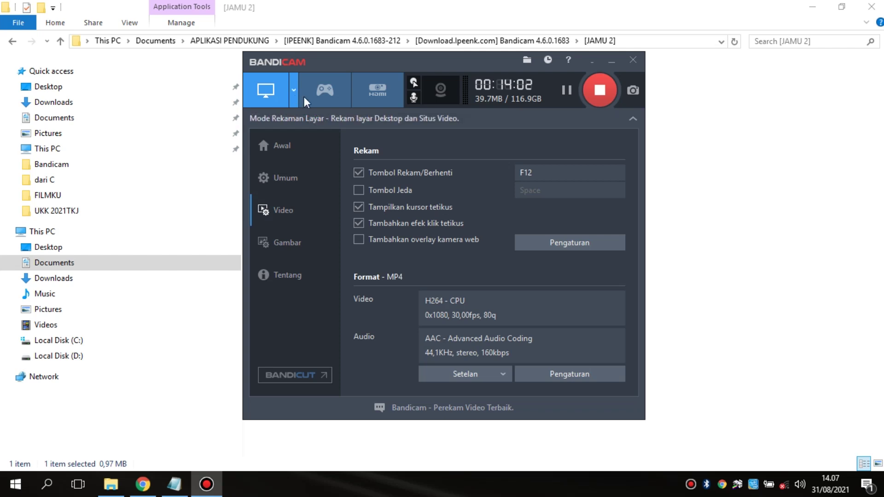
pyautogui.click(280, 180)
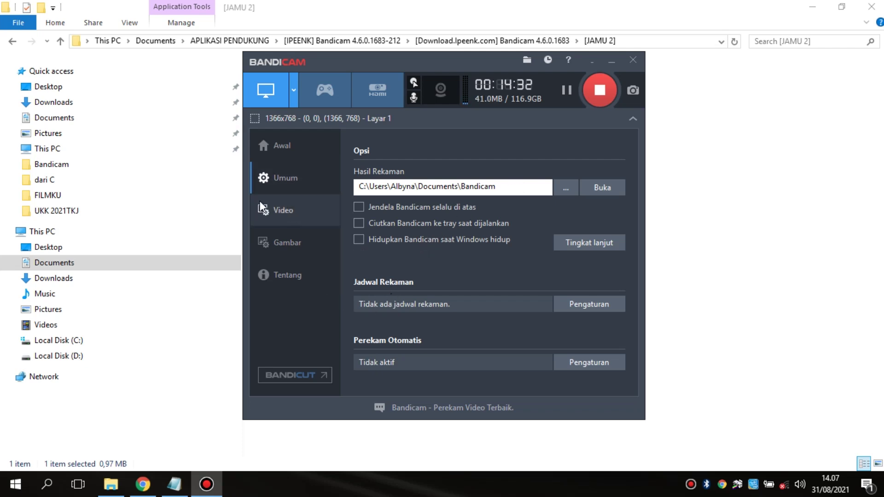
# Step: In the Video settings, enable the Tombol Jeda hotkey and set the Tombol Rekam/Berhenti hotkey to Enter
pyautogui.click(291, 208)
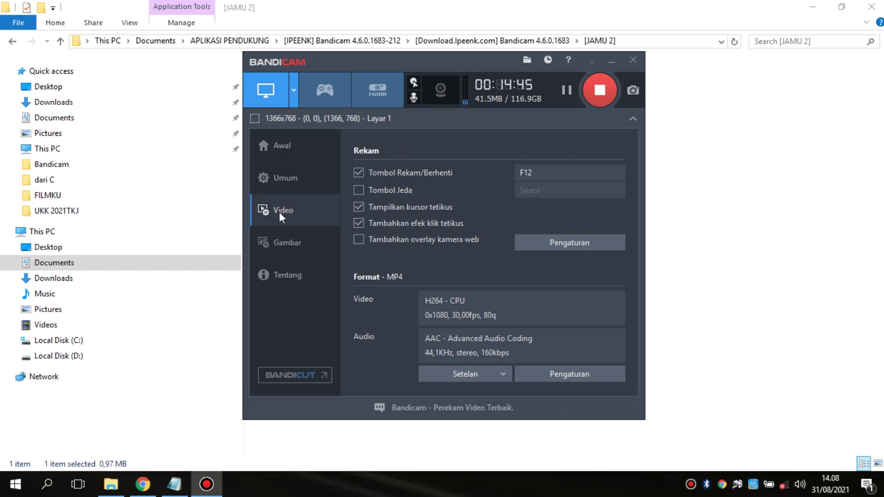
pyautogui.click(538, 173)
pyautogui.press('Return')
pyautogui.click(358, 190)
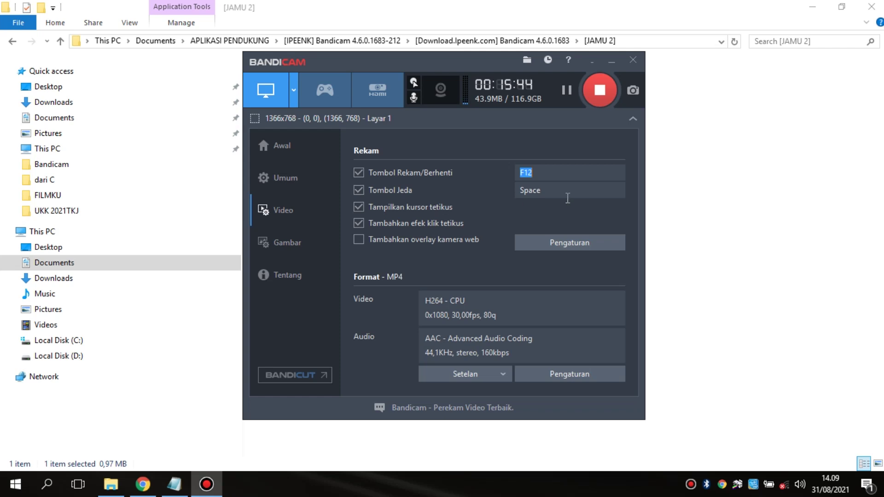
pyautogui.click(554, 191)
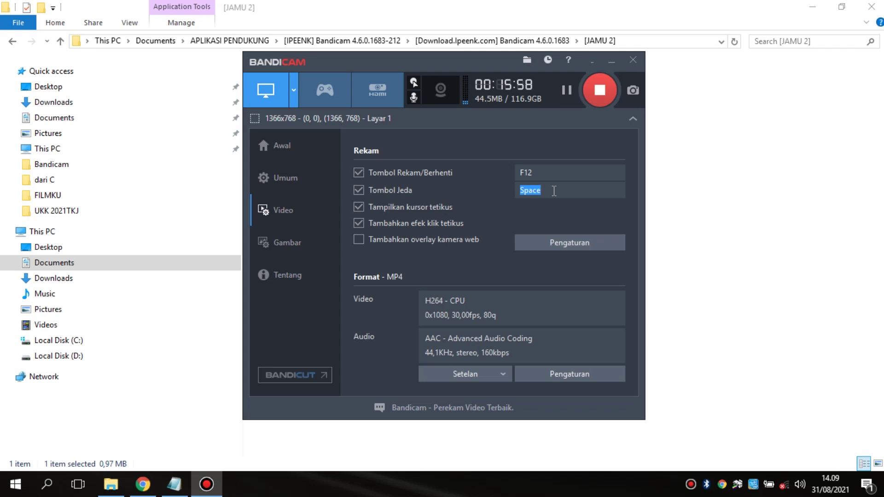
pyautogui.click(545, 171)
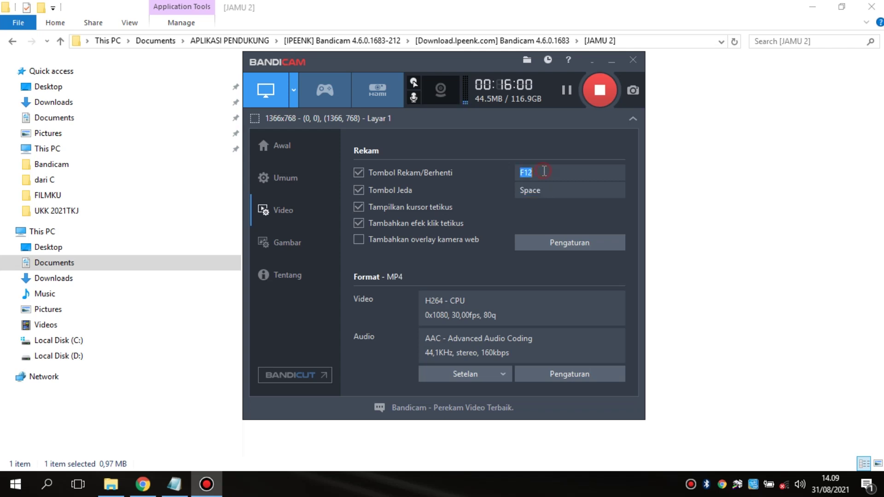
pyautogui.press('Return')
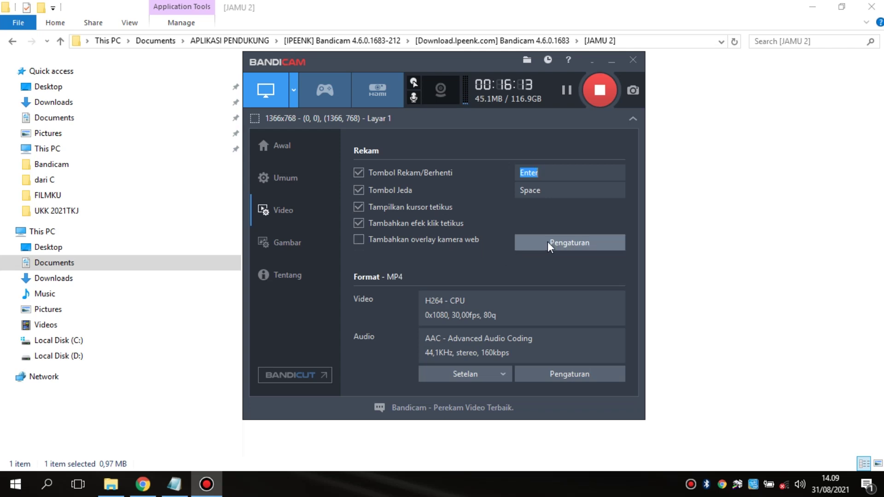
# Step: Open the sound section of the recording settings and examine the Perangkat Utama device choices and volume
pyautogui.click(562, 242)
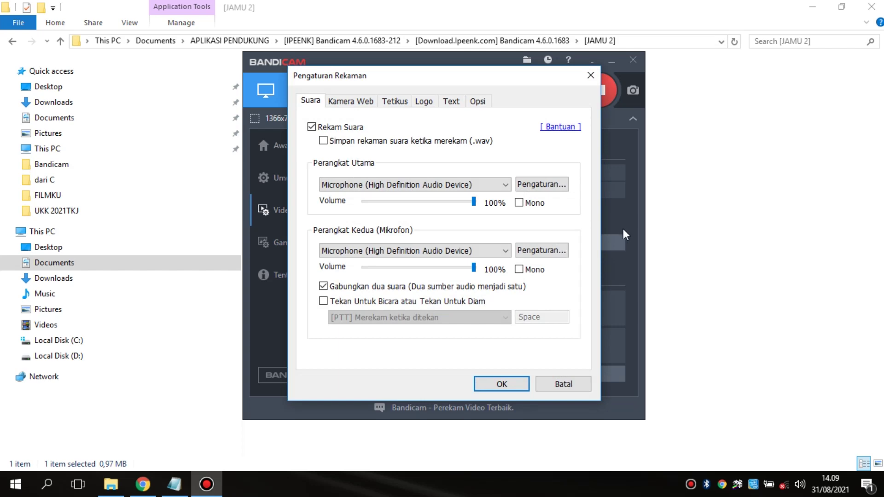
pyautogui.click(552, 380)
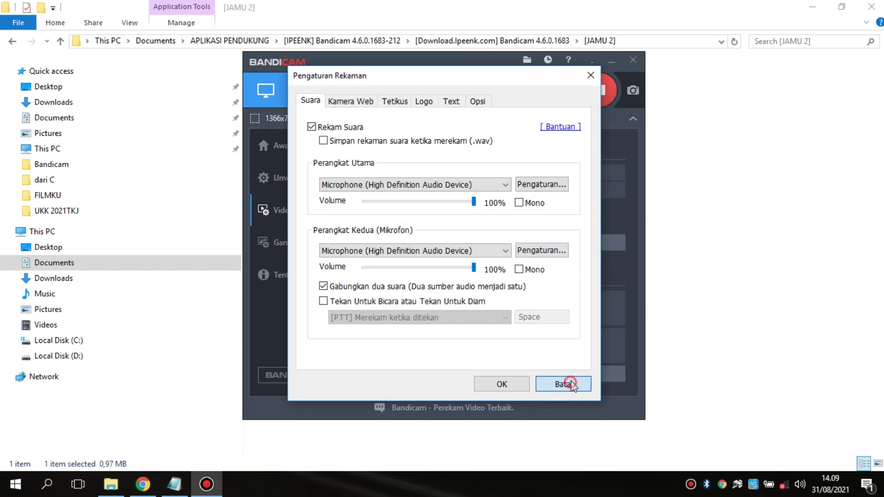
pyautogui.click(570, 244)
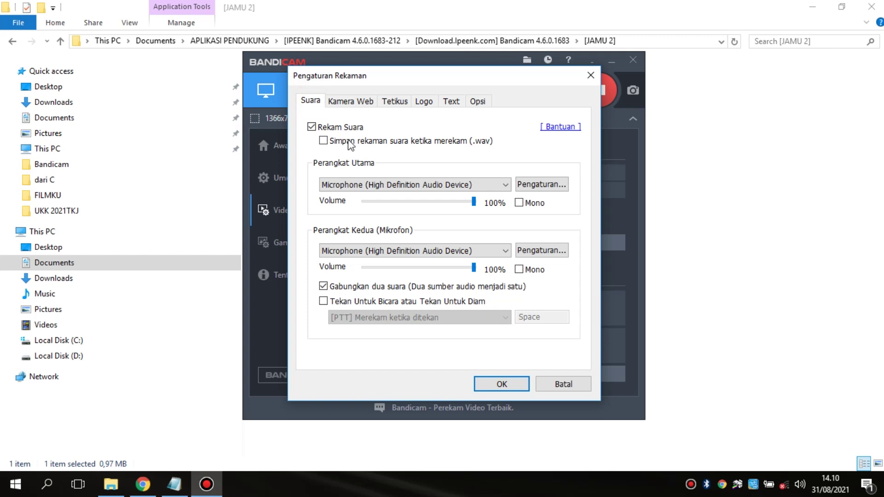
pyautogui.click(506, 189)
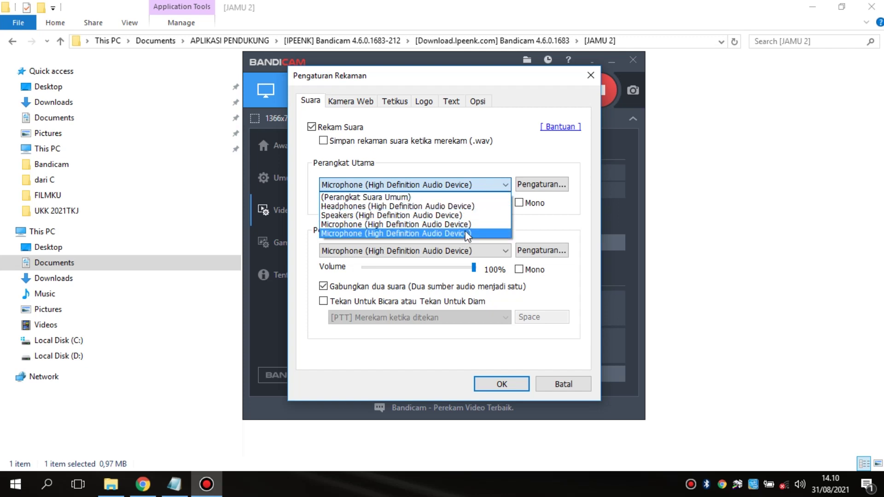
pyautogui.click(505, 185)
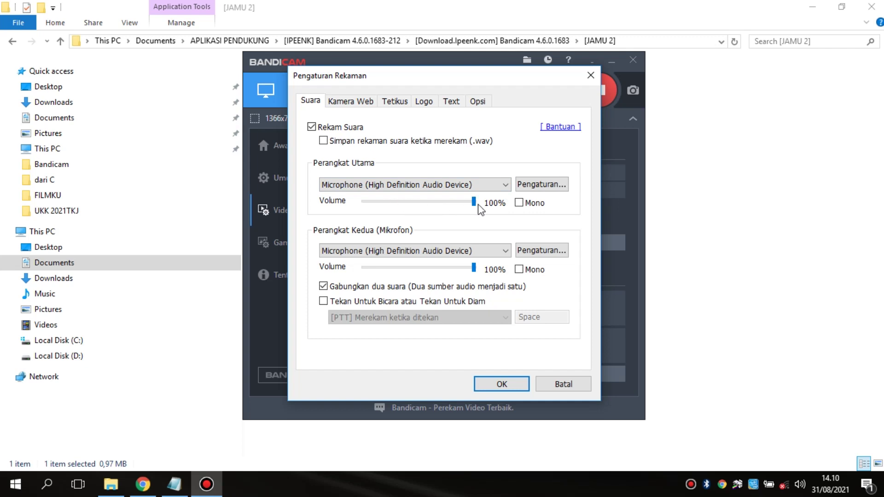
pyautogui.moveTo(475, 203); pyautogui.dragTo(494, 212)
# Step: Enable the webcam overlay on the video and check its format choices, keeping Integrated Camera as the webcam
pyautogui.click(356, 103)
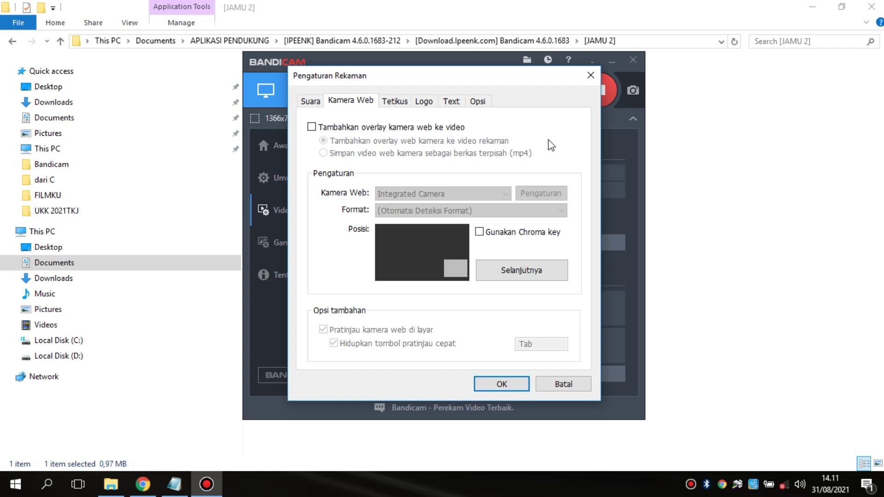
pyautogui.click(312, 129)
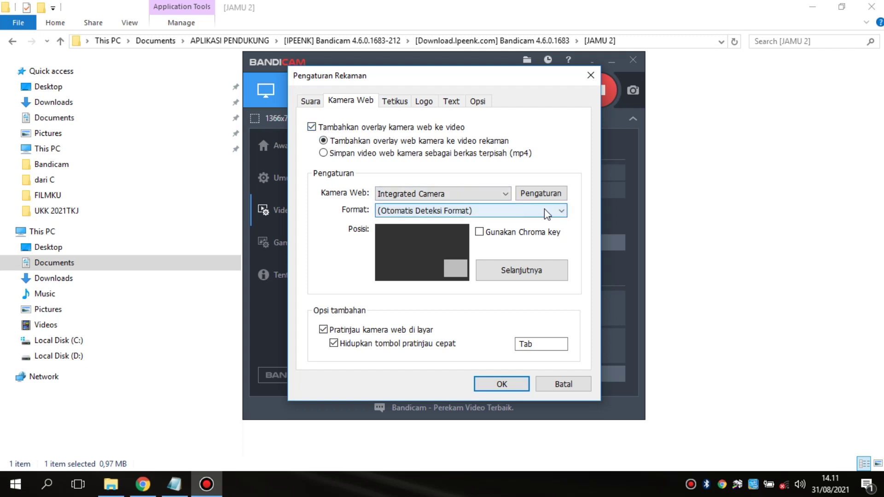
pyautogui.click(558, 212)
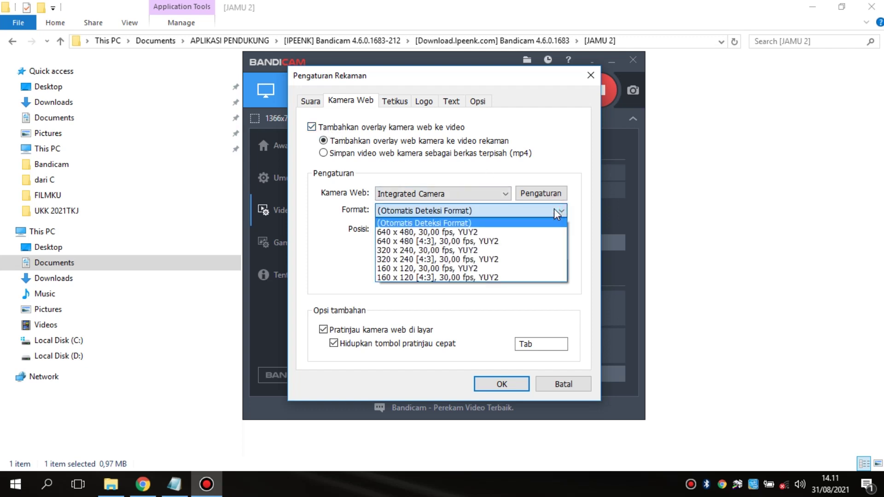
pyautogui.click(558, 211)
pyautogui.click(557, 212)
pyautogui.click(556, 213)
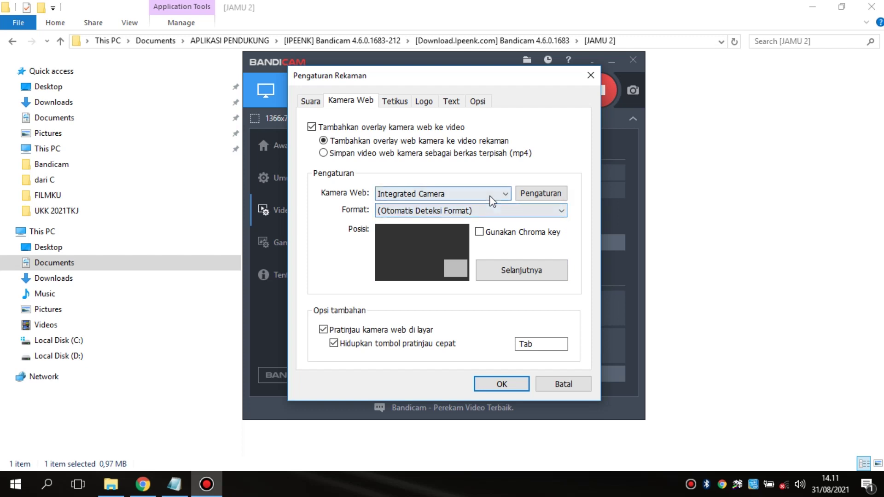
pyautogui.click(504, 195)
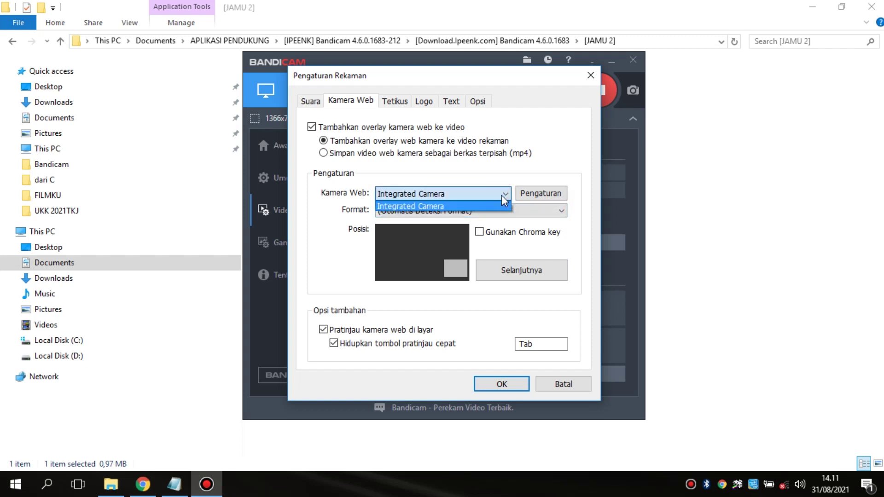
pyautogui.click(453, 194)
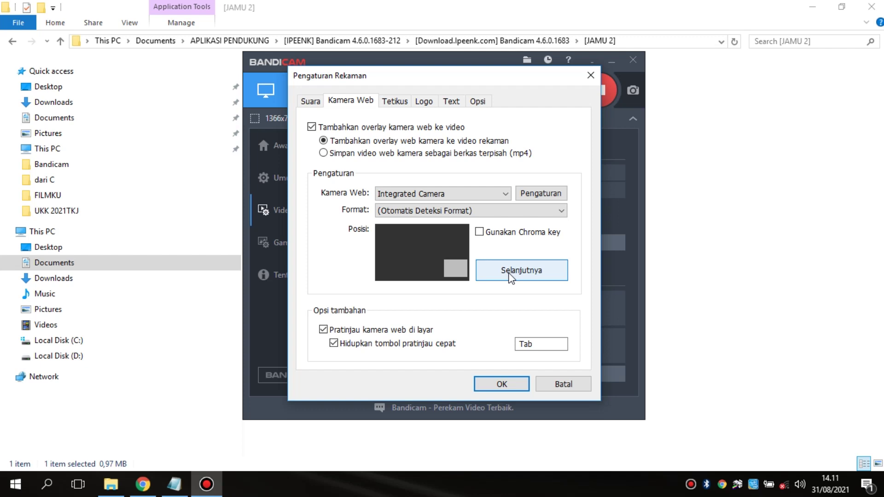
# Step: Try the Gunakan Chroma key option, cancel its webcam preview settings, and turn the option off again
pyautogui.click(480, 232)
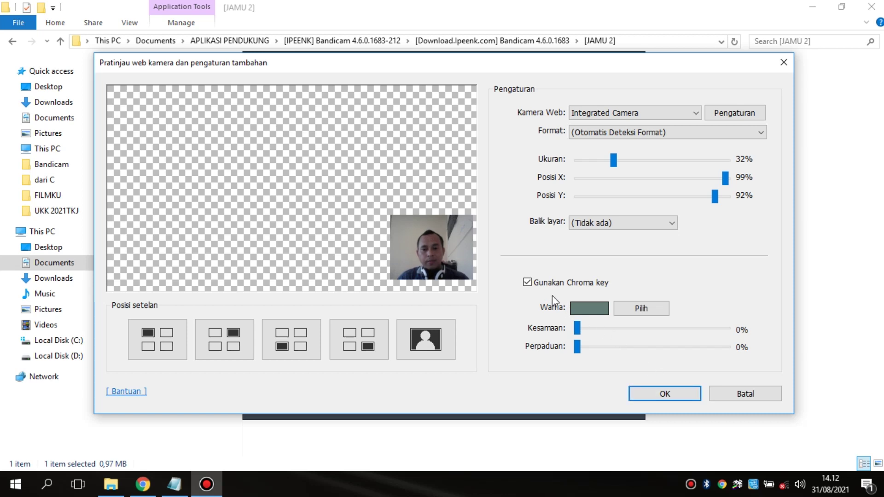
pyautogui.click(746, 394)
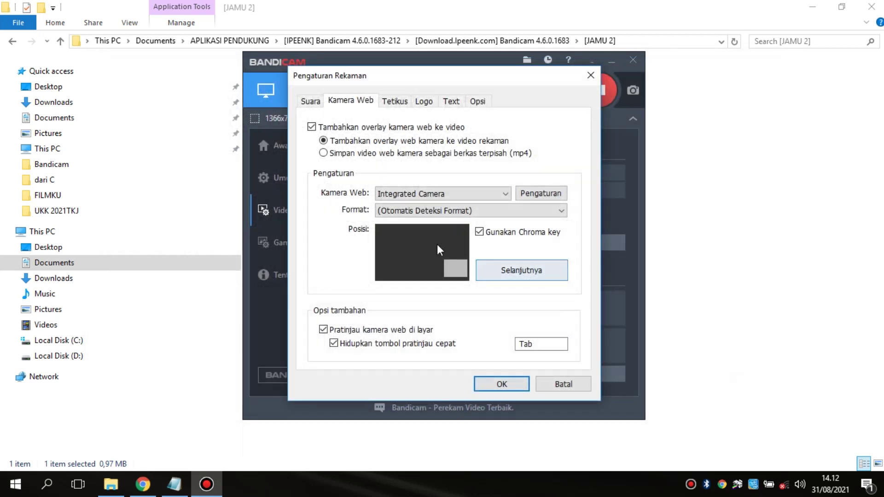
pyautogui.click(479, 232)
# Step: Open the additional webcam preview settings and try each preset overlay position, from the four corners to full screen
pyautogui.click(524, 272)
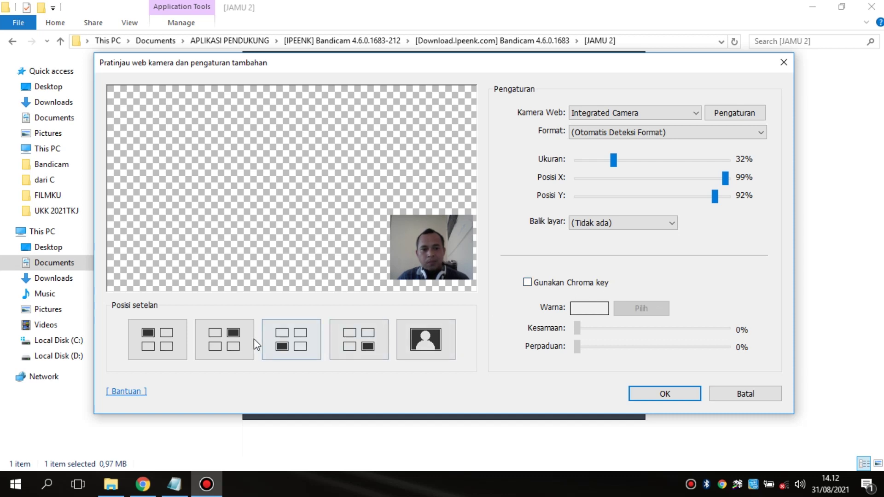
pyautogui.click(162, 346)
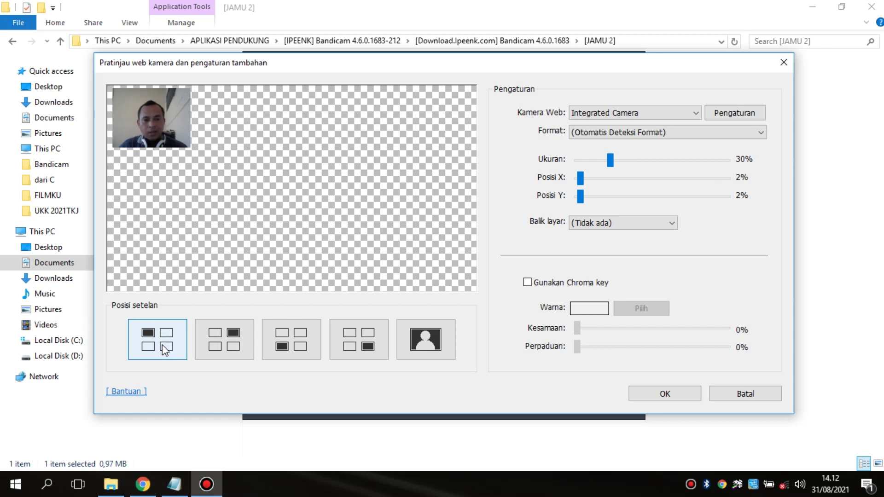
pyautogui.click(220, 345)
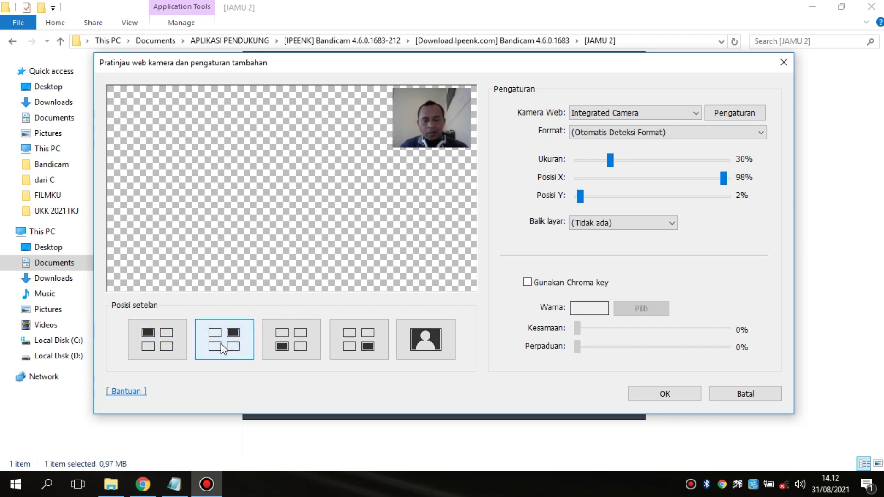
pyautogui.click(366, 349)
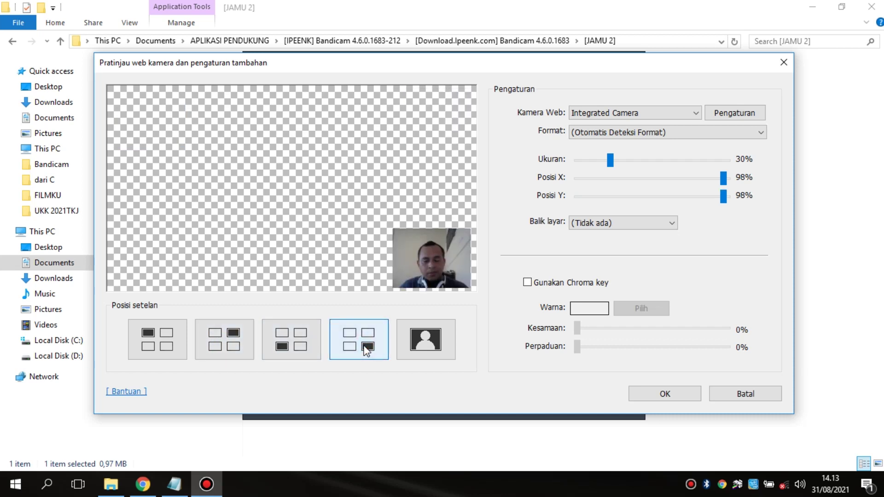
pyautogui.click(280, 349)
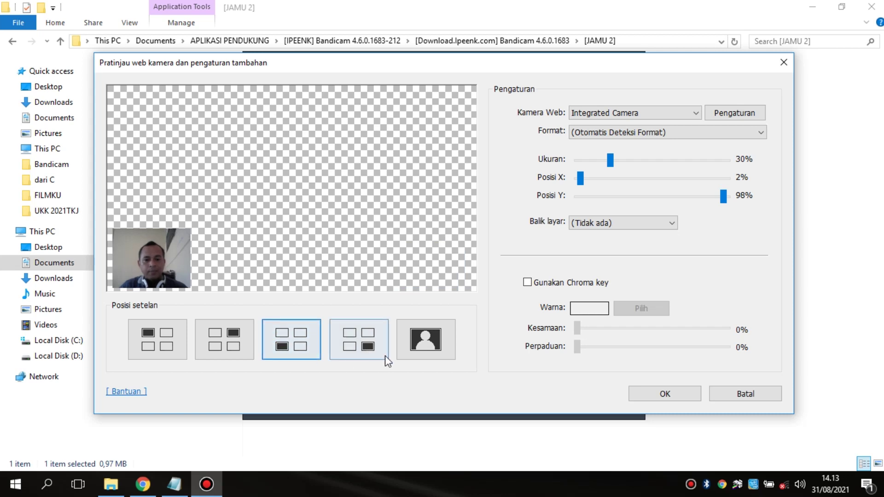
pyautogui.click(434, 345)
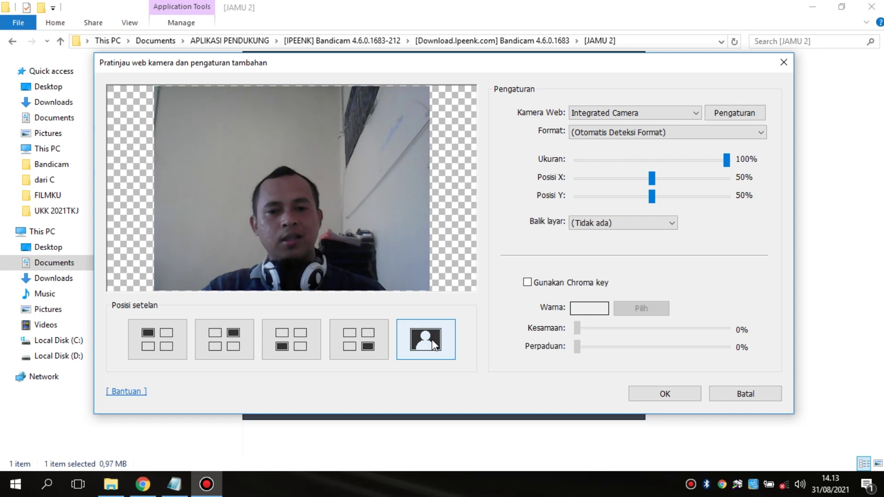
# Step: Place the webcam overlay in the lower-right corner of the video, set its Ukuran to 31%, and accept the preview settings
pyautogui.click(356, 348)
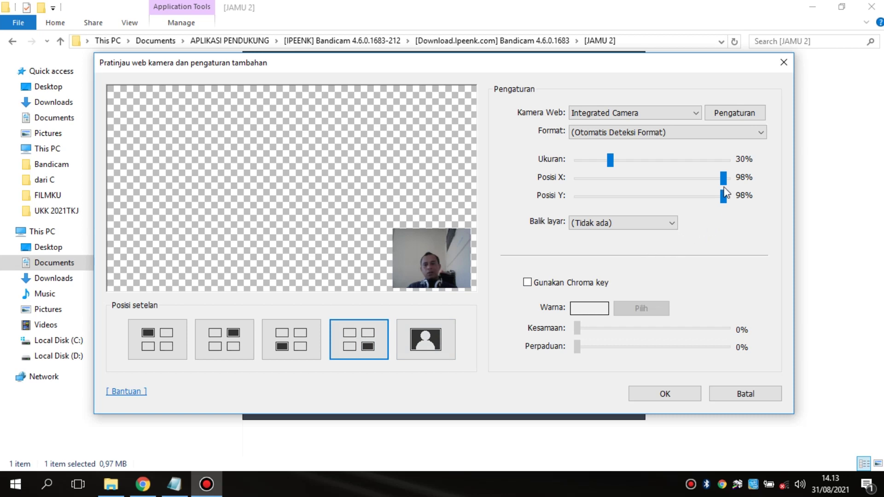
pyautogui.moveTo(610, 169)
pyautogui.mouseDown()
pyautogui.moveTo(658, 161)
pyautogui.moveTo(598, 164)
pyautogui.moveTo(657, 164)
pyautogui.moveTo(612, 170)
pyautogui.mouseUp()
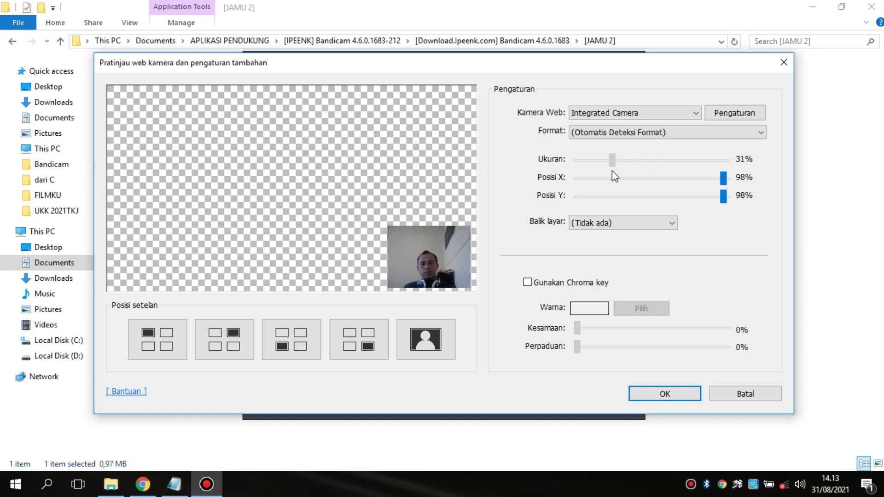
pyautogui.moveTo(723, 178)
pyautogui.mouseDown()
pyautogui.moveTo(710, 178)
pyautogui.moveTo(728, 178)
pyautogui.mouseUp()
pyautogui.moveTo(727, 180); pyautogui.dragTo(727, 182)
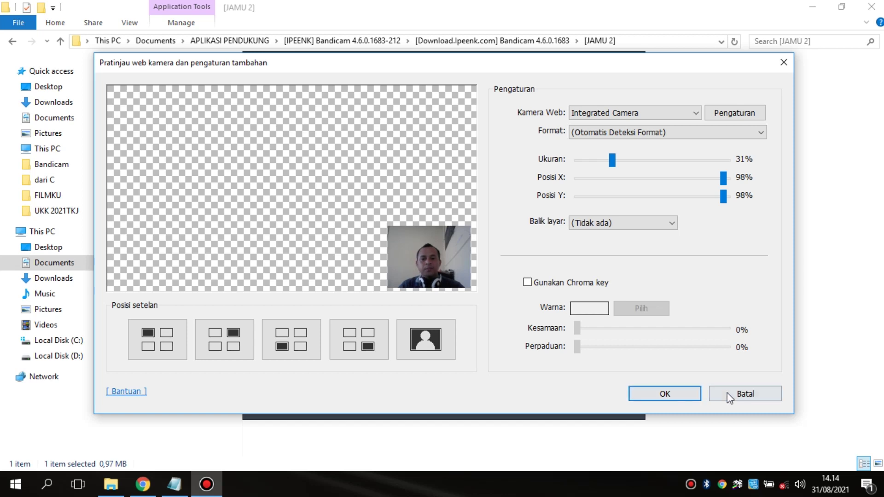
pyautogui.click(677, 395)
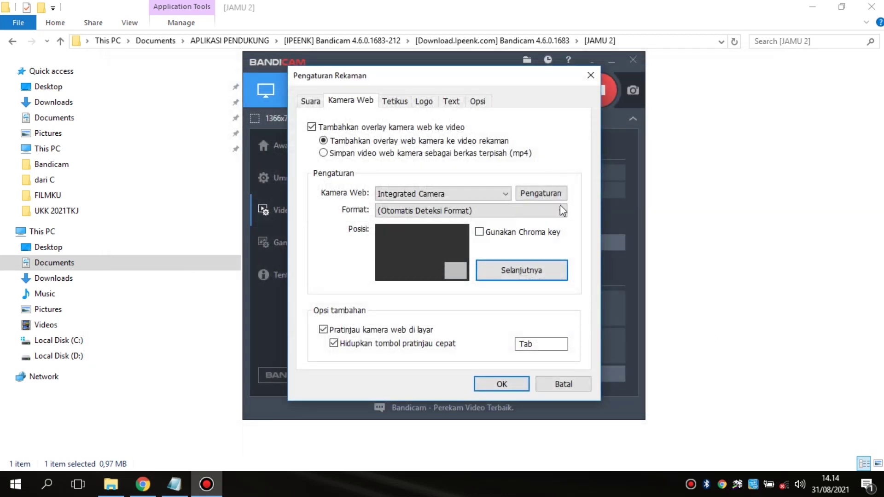
# Step: Examine the Tetikus mouse-effect options and the Logo options of the recording settings
pyautogui.click(395, 105)
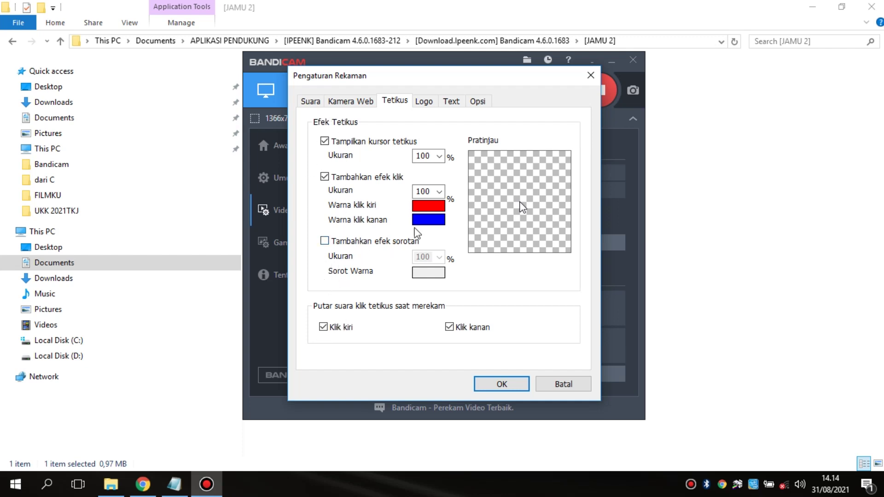
pyautogui.click(430, 105)
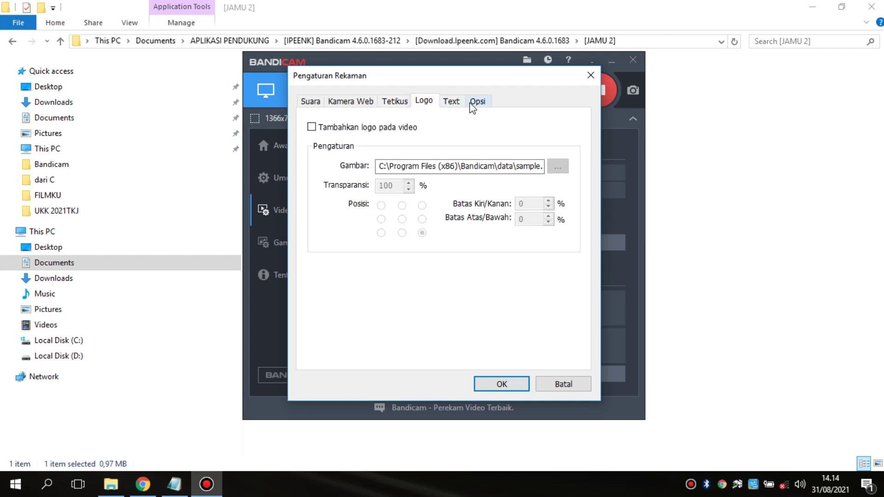
# Step: Try adding a text overlay reading "Cara menginstall Bandicam" to the video, then cancel the recording settings
pyautogui.click(449, 103)
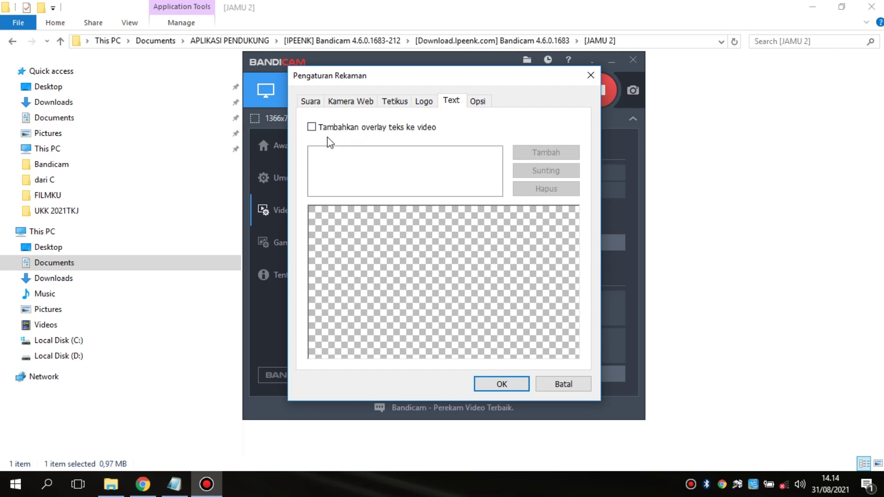
pyautogui.click(315, 128)
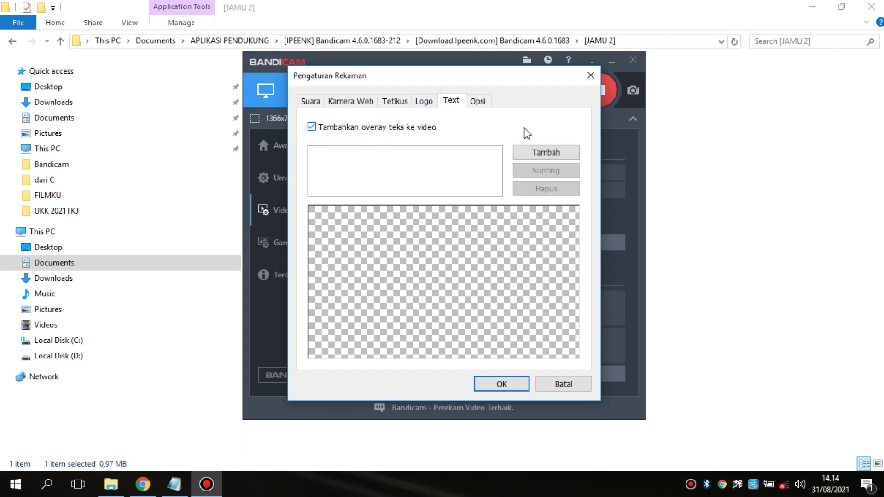
pyautogui.click(550, 158)
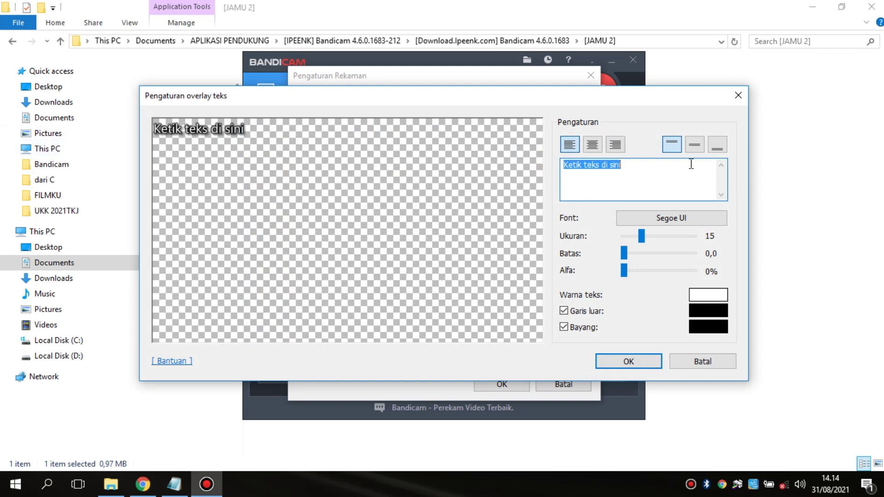
pyautogui.write('C')
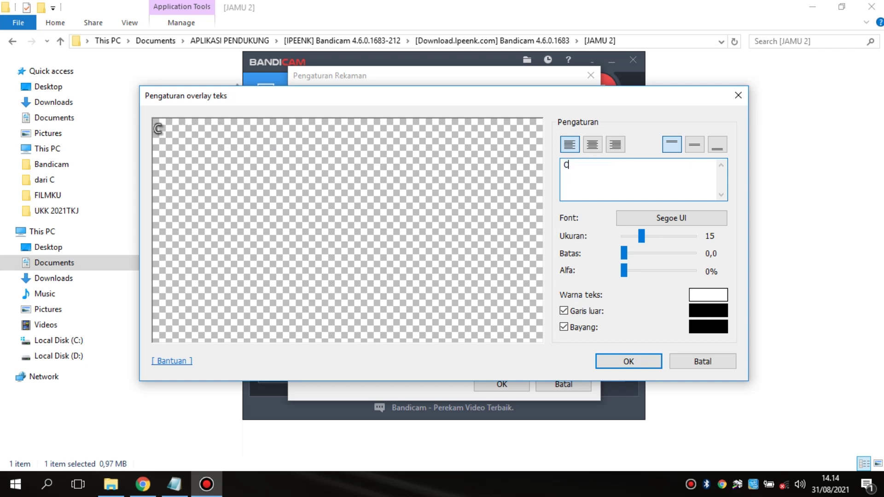
pyautogui.write('ara menginstall Bandicam')
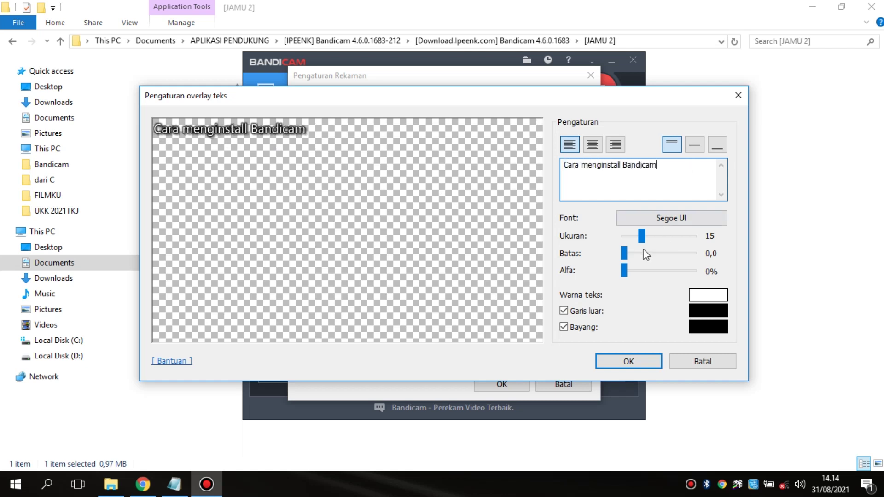
pyautogui.click(643, 360)
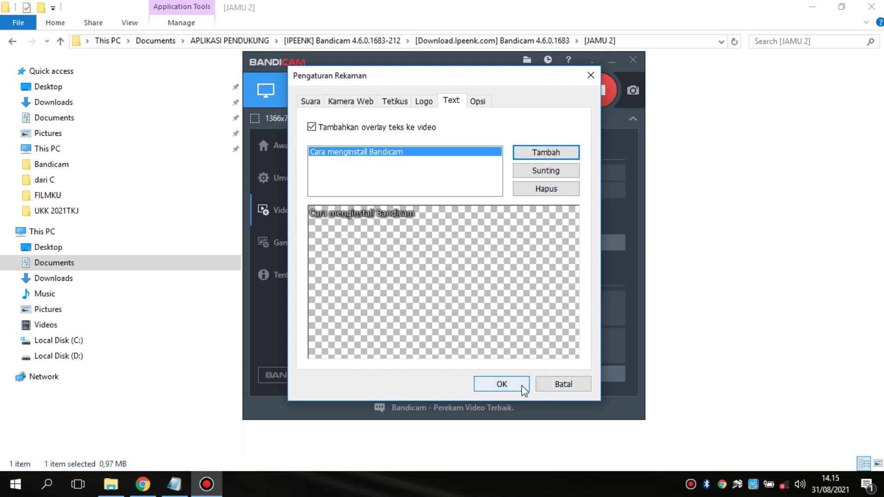
pyautogui.click(559, 387)
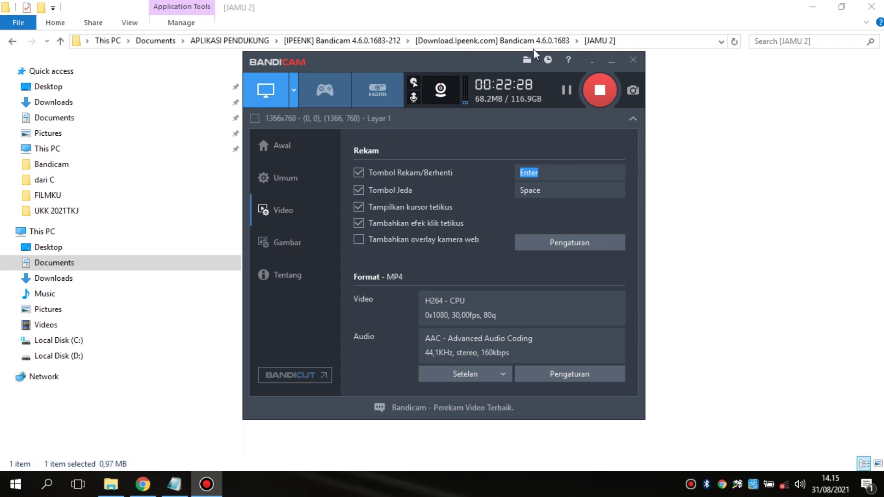
# Step: Minimize the JAMU 2 folder window and hide Bandicam in the system tray, restoring it once before hiding it again
pyautogui.click(813, 9)
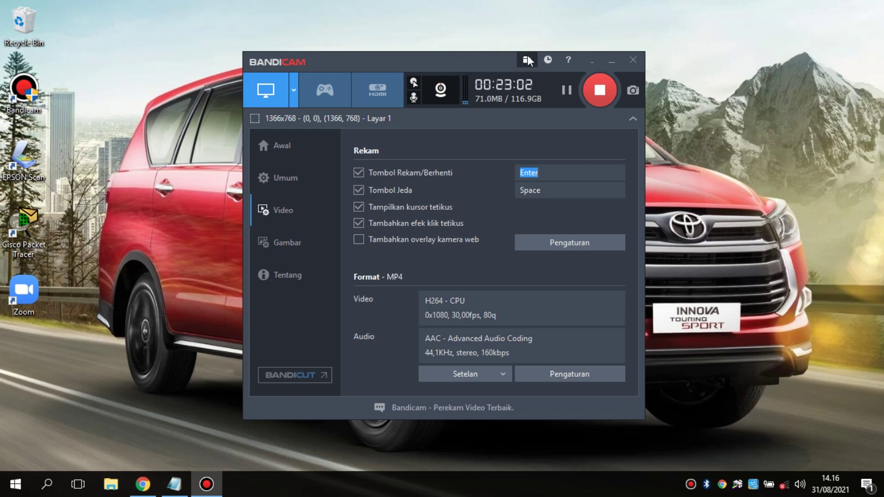
pyautogui.click(592, 62)
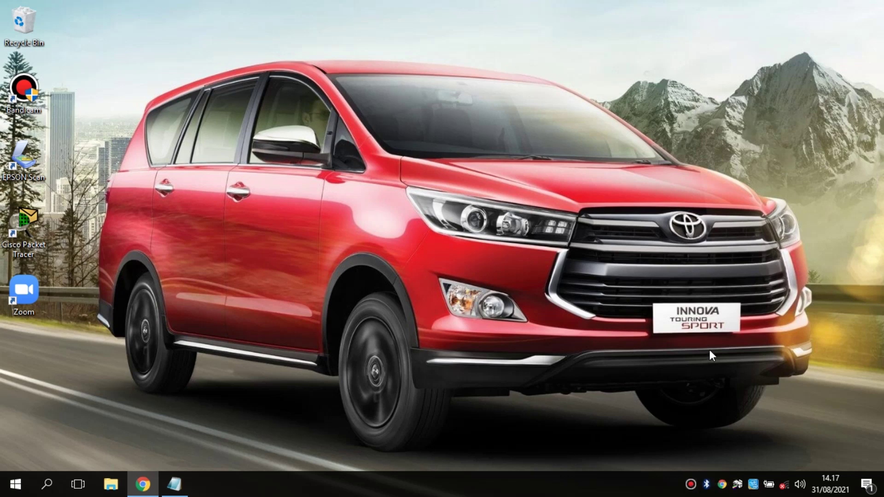
pyautogui.click(691, 484)
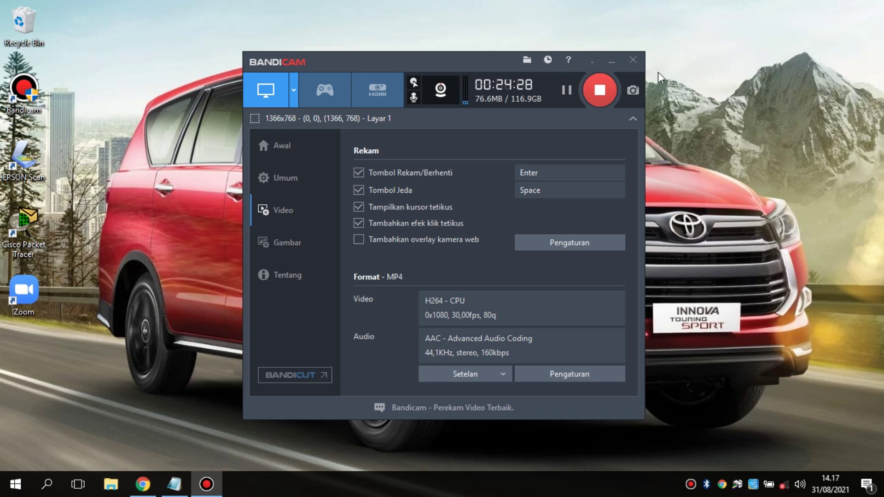
pyautogui.click(590, 61)
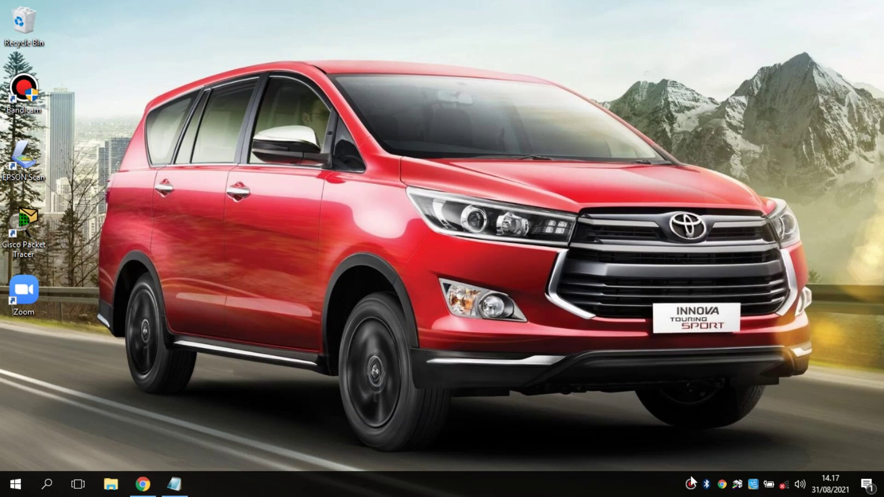